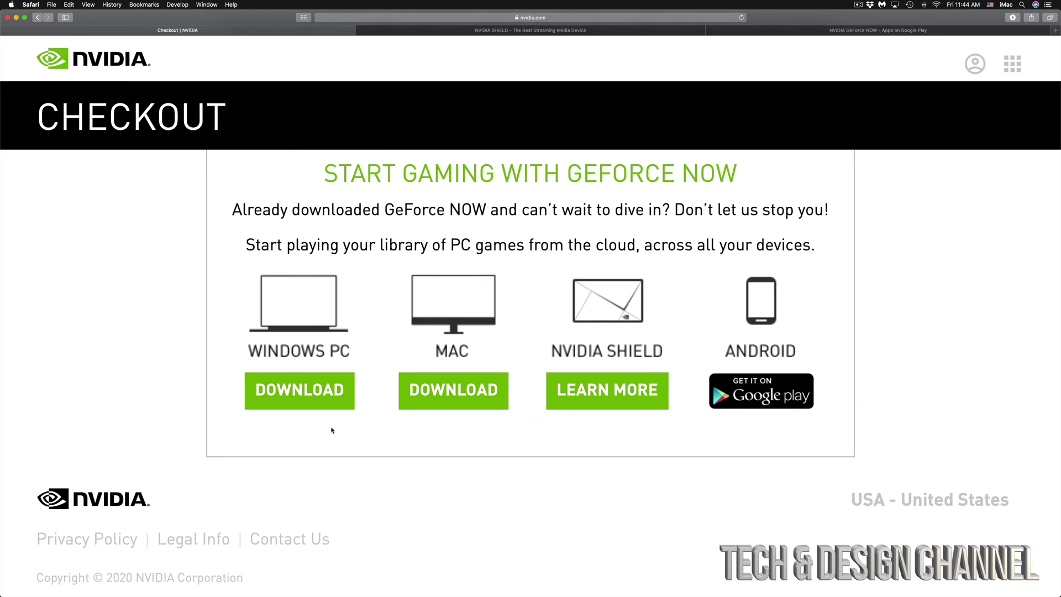
Step: Start the Windows PC download of GeForce NOW from the checkout page
click(316, 392)
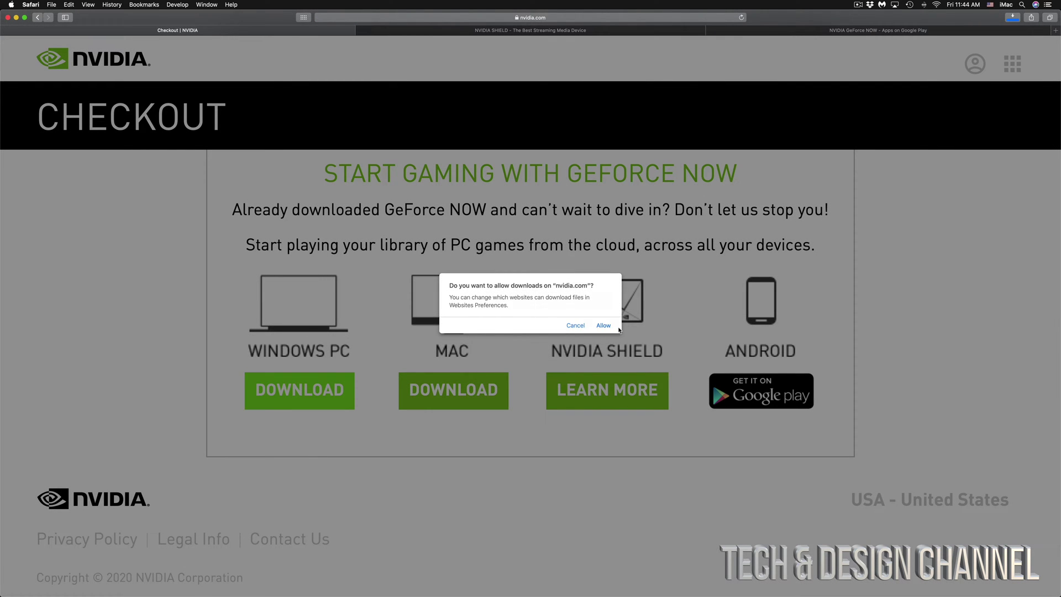
Step: Decline the prompt, download the Mac version with nvidia.com allowed, and open the SHIELD page
click(576, 326)
click(469, 386)
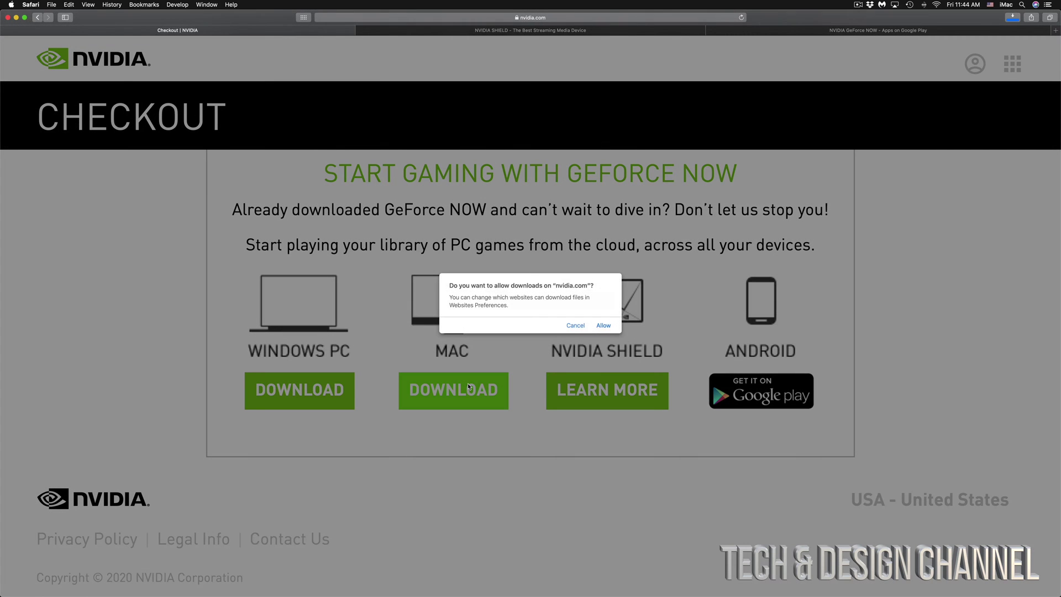
click(604, 326)
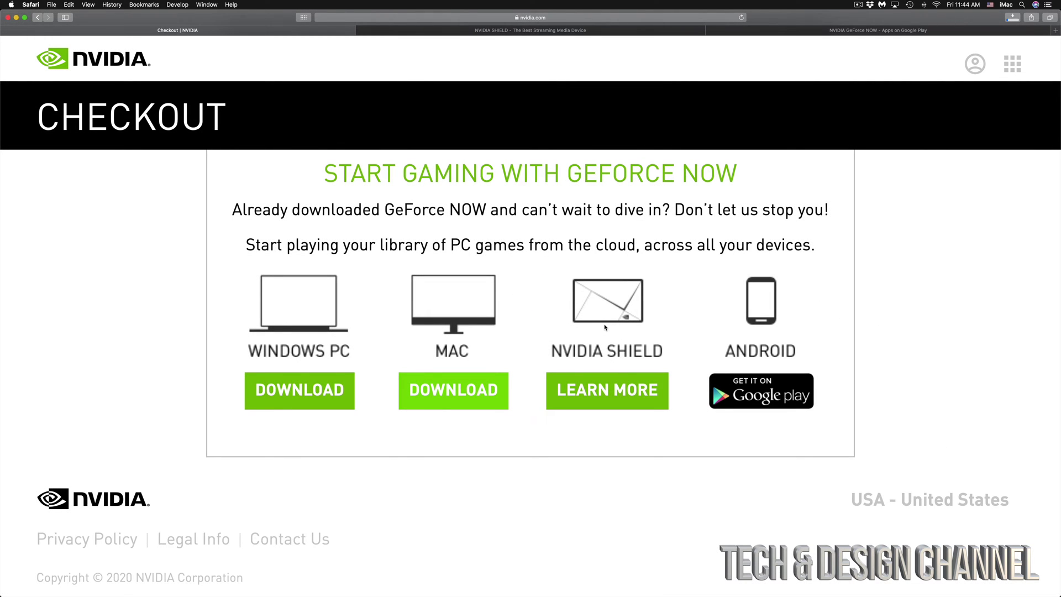
click(633, 392)
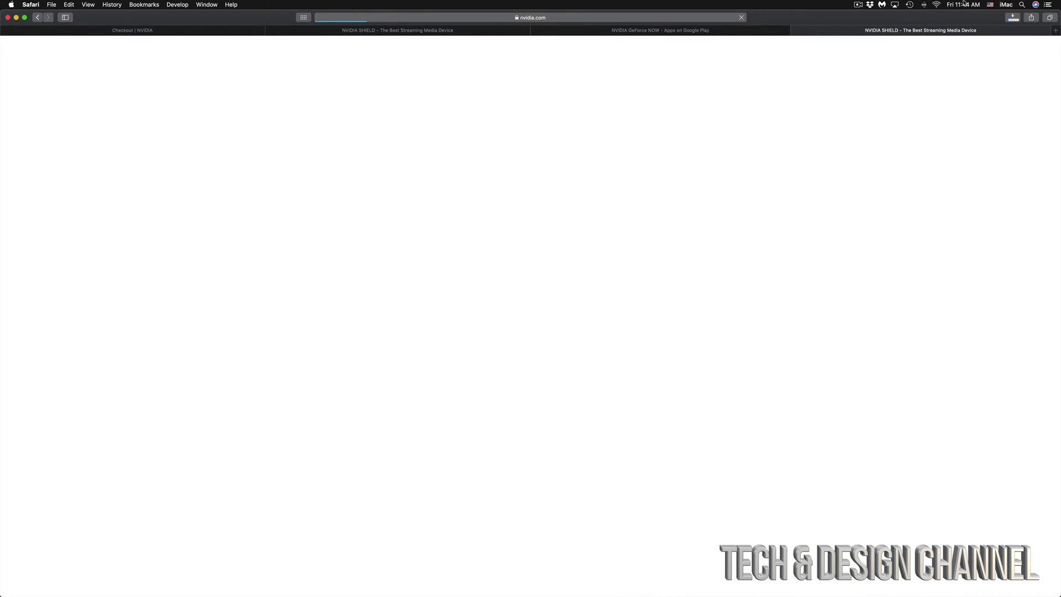
Step: Close the blank tab and scroll the SHIELD page down to its Gaming Ready game tiles
click(796, 30)
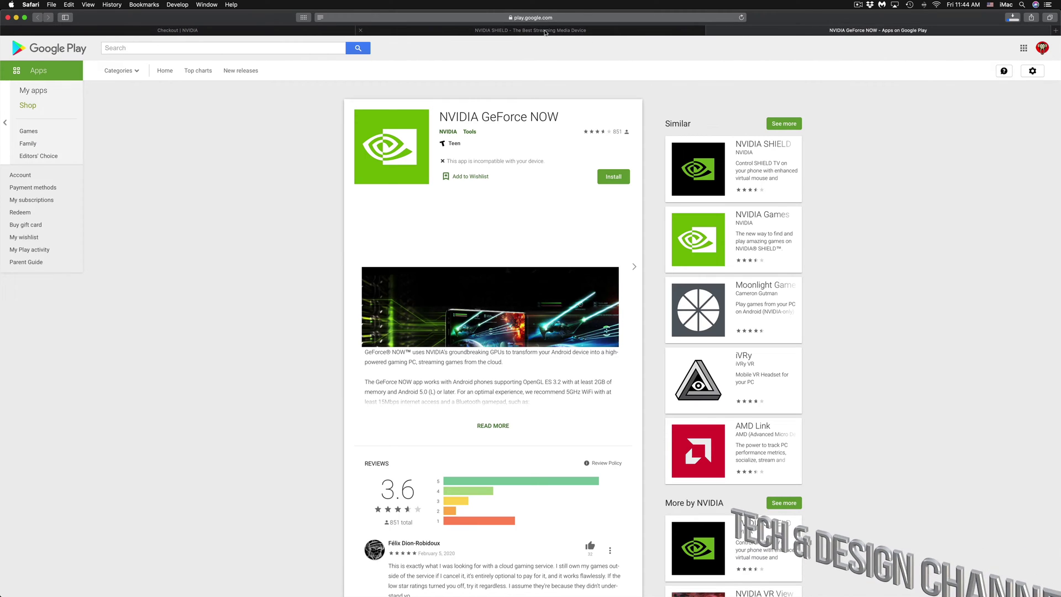
click(537, 32)
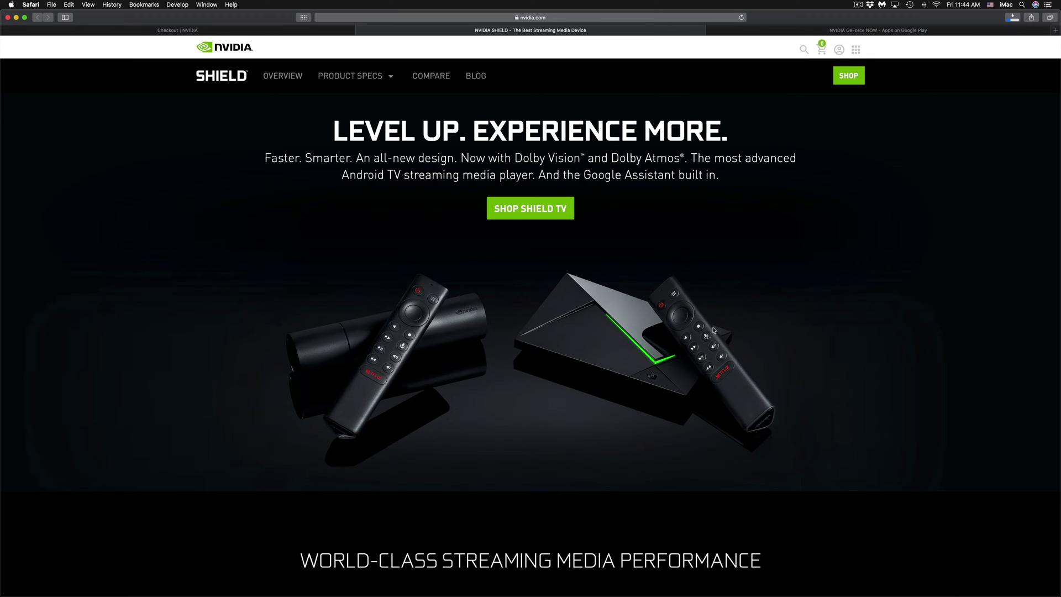
scroll(584, 406, down, 3)
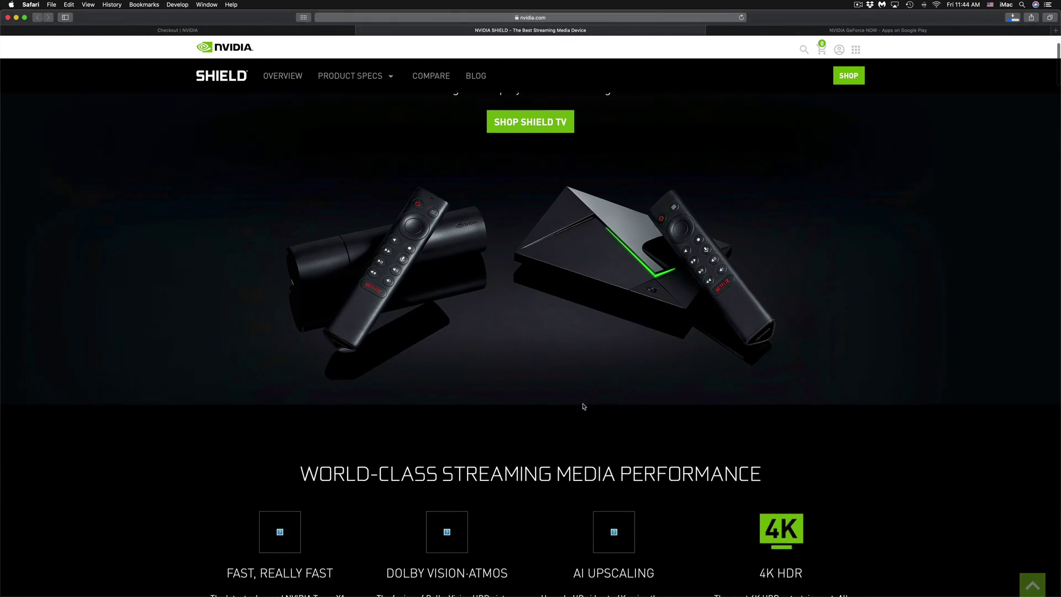
scroll(583, 407, down, 15)
scroll(583, 406, down, 20)
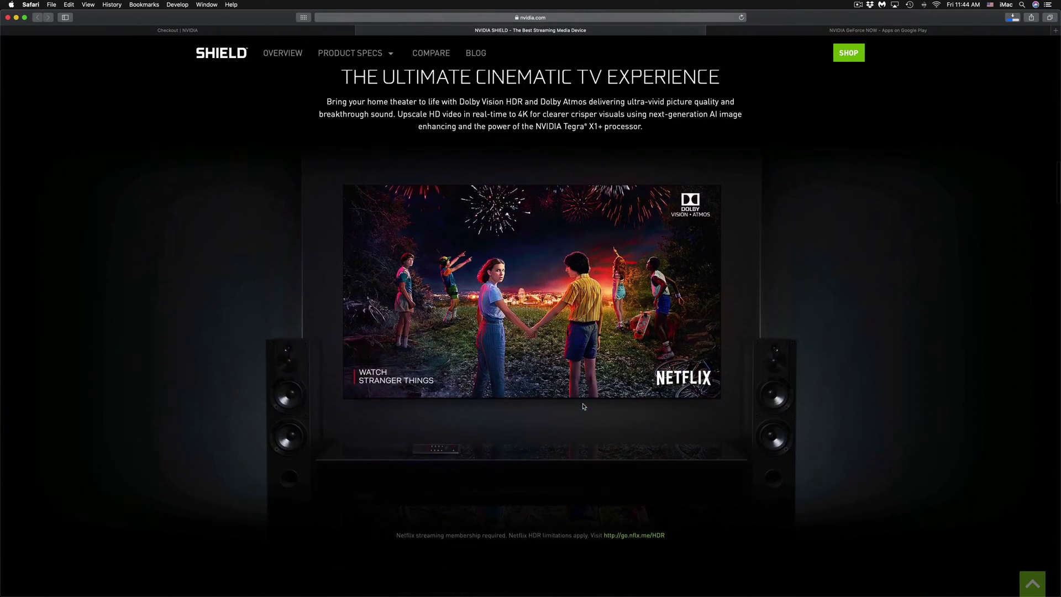
scroll(583, 407, down, 20)
scroll(583, 406, down, 20)
scroll(583, 407, down, 20)
scroll(583, 406, down, 10)
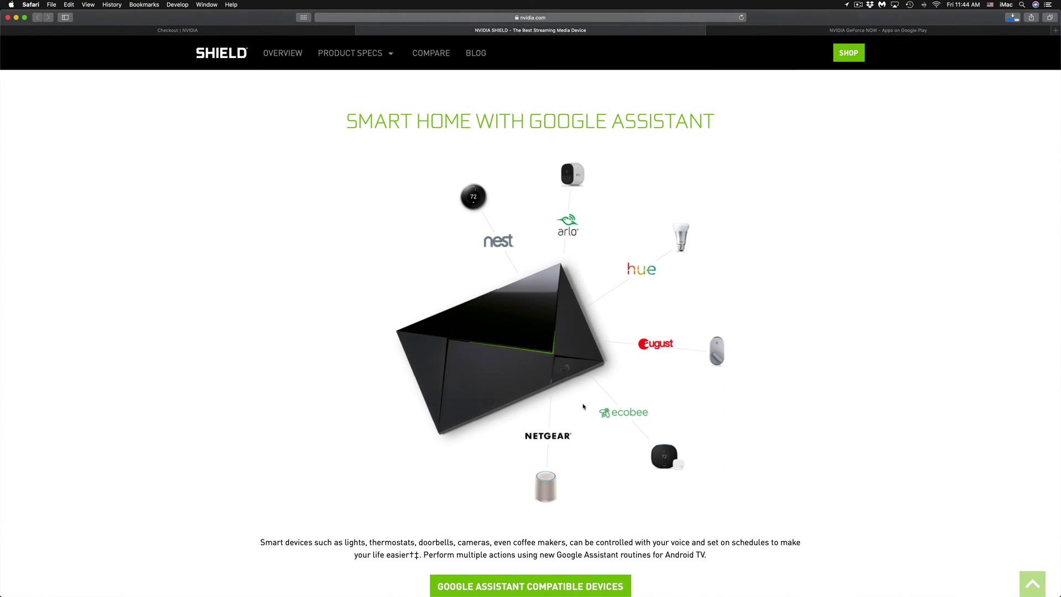
scroll(583, 407, down, 15)
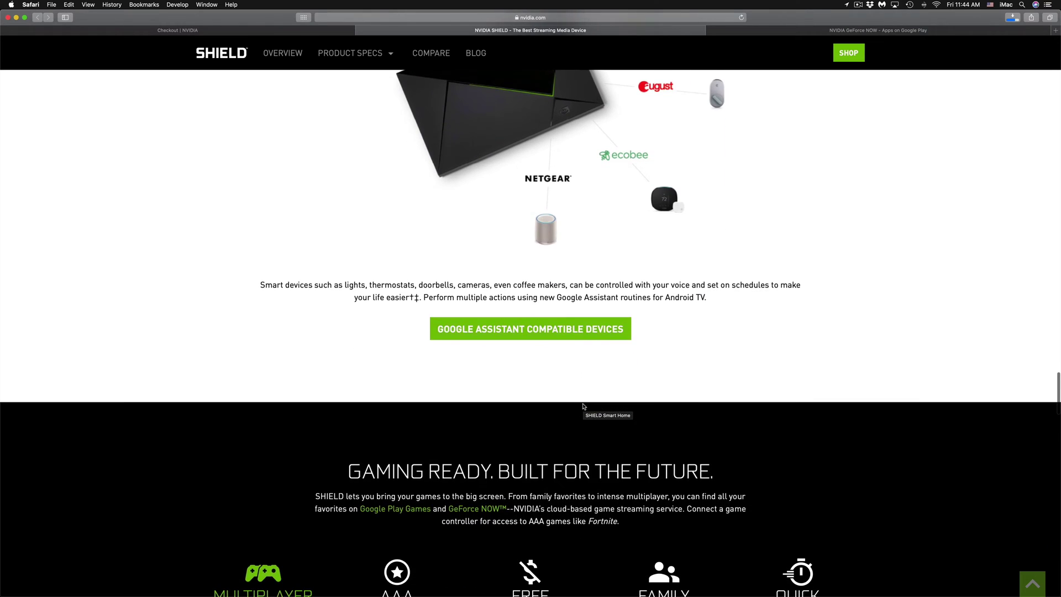
scroll(583, 407, down, 15)
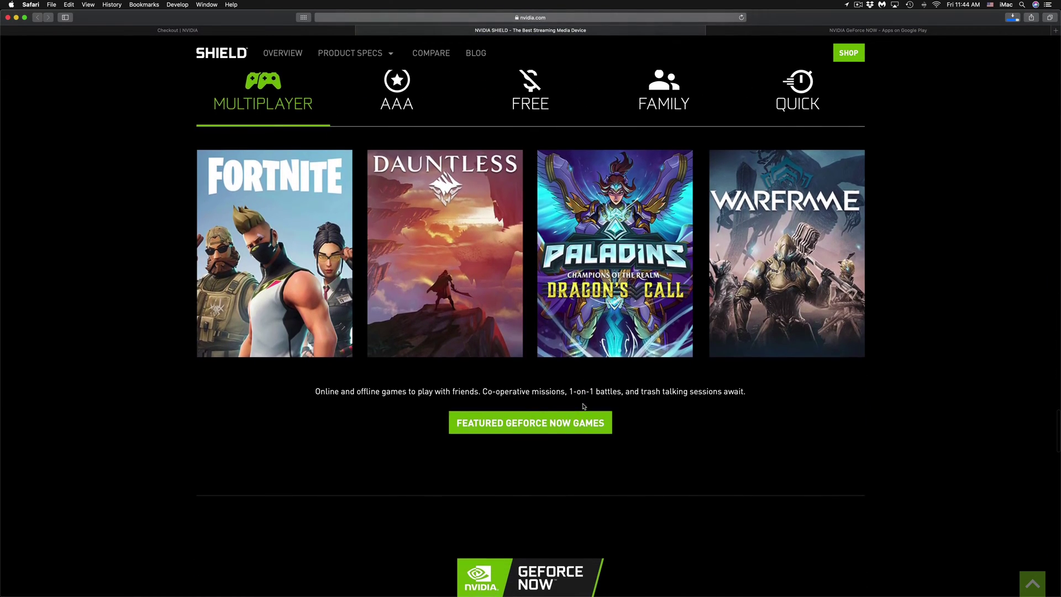
scroll(583, 406, down, 20)
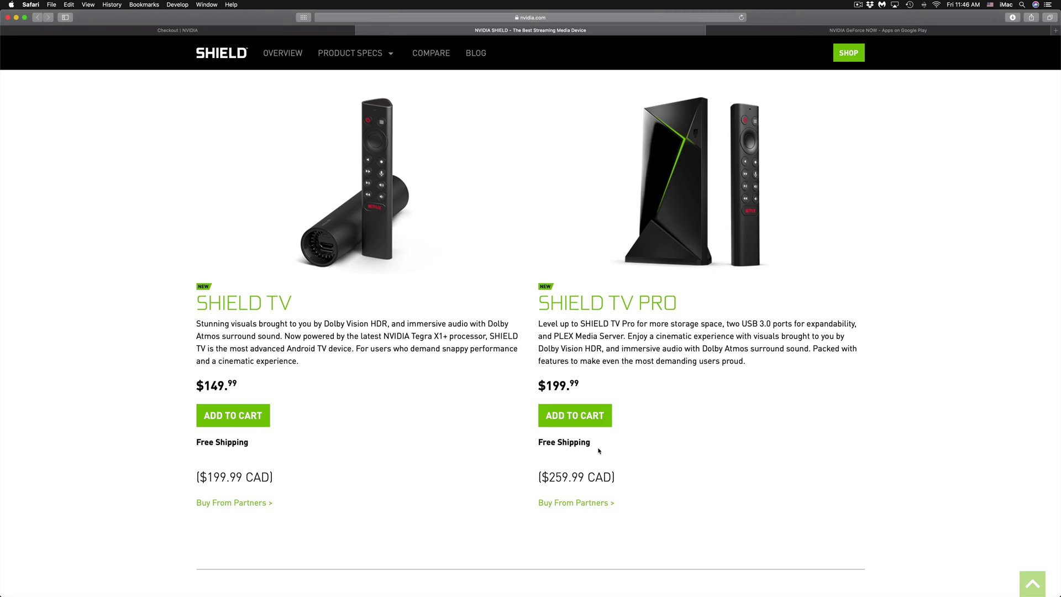
Step: Finish reviewing the SHIELD TV shop offers and switch back to the Checkout | NVIDIA tab
scroll(598, 451, up, 3)
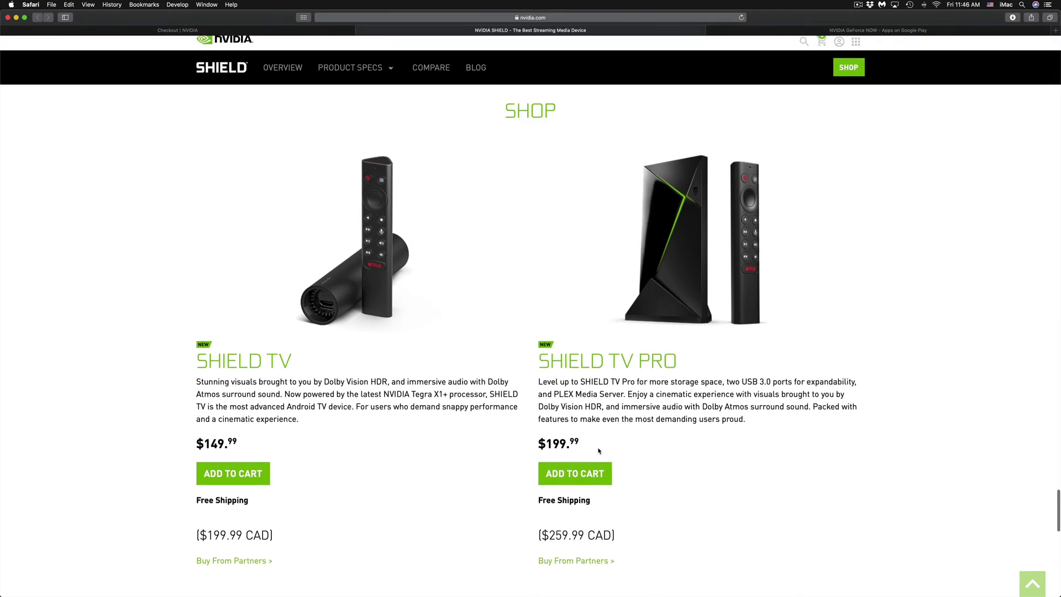
key(ctrl+shift+Tab)
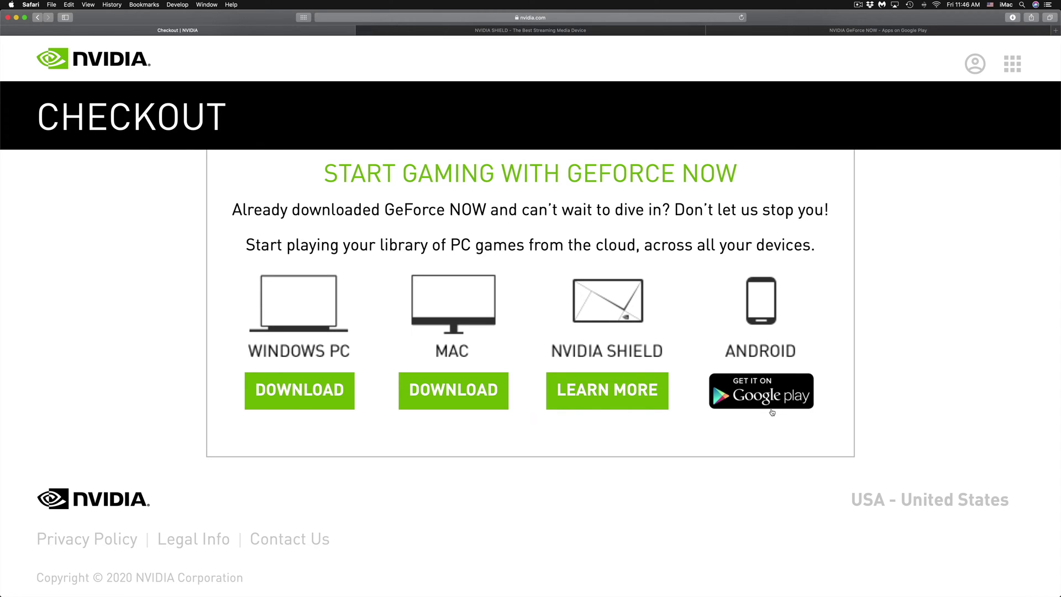
Step: Check GeForce NOW on Google Play, then show Safari's downloads list from the checkout tab
click(869, 31)
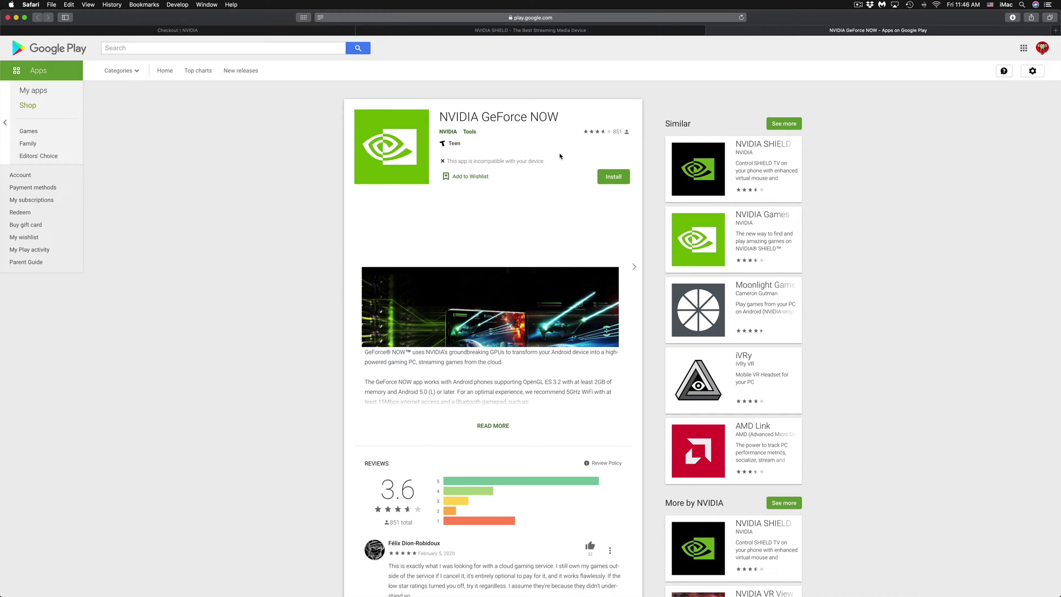
click(159, 31)
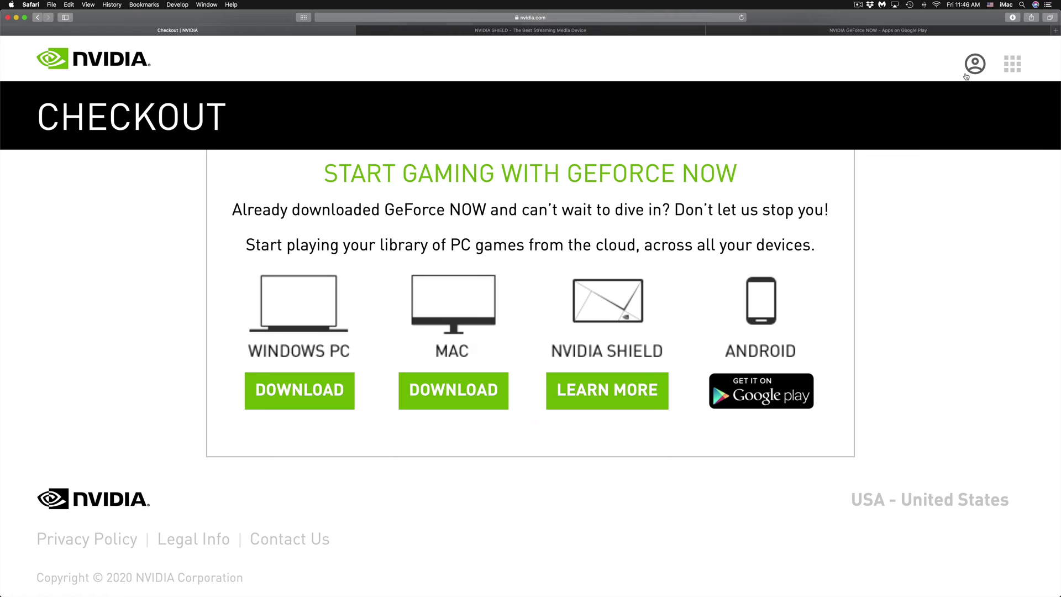
click(1012, 19)
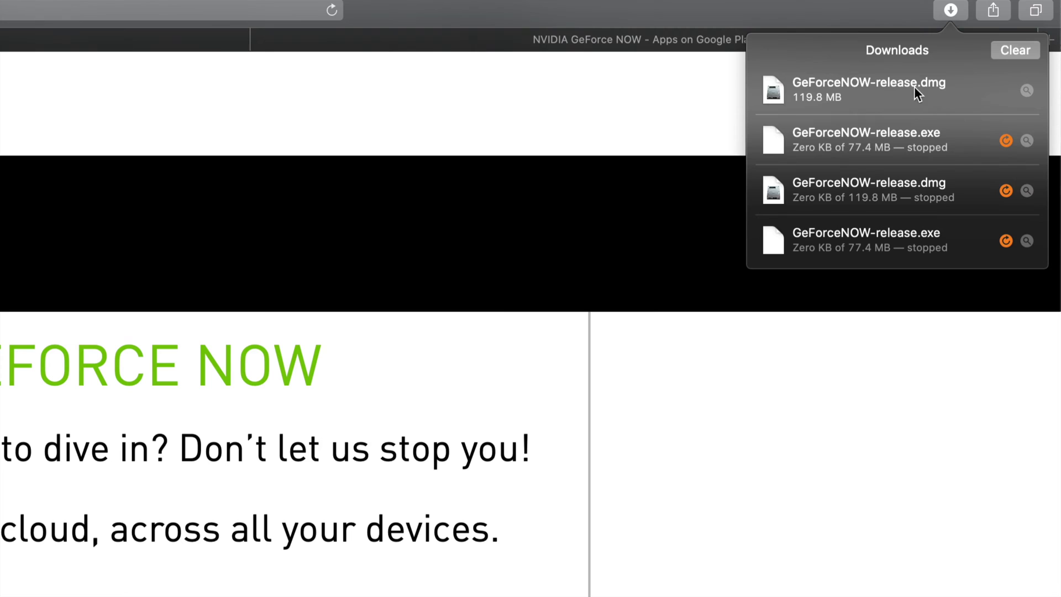
Step: Mount GeForceNOW-release.dmg from Safari's Downloads list to reveal the installer window
click(864, 80)
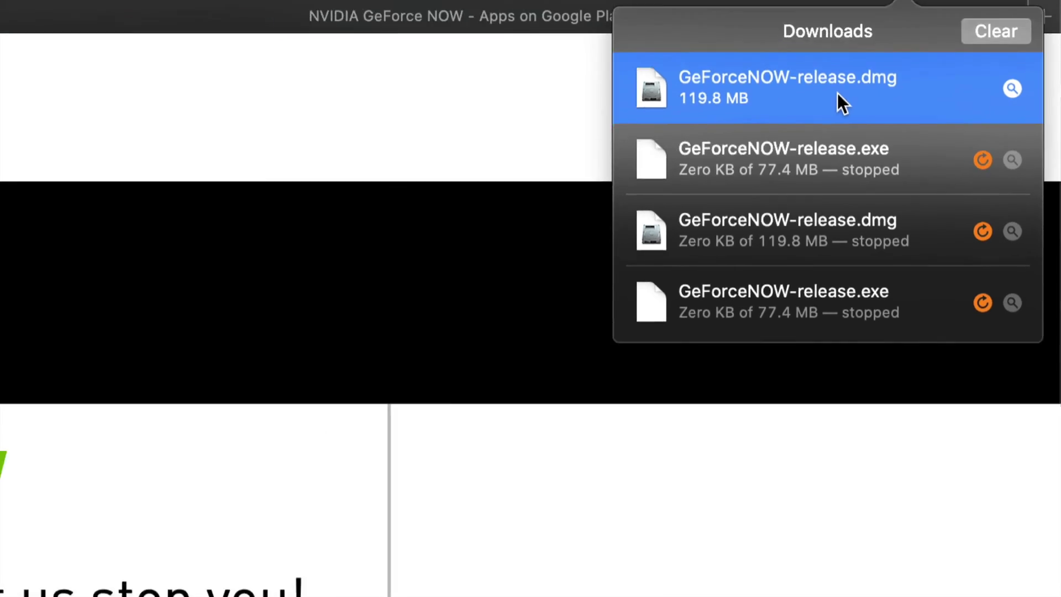
double_click(837, 93)
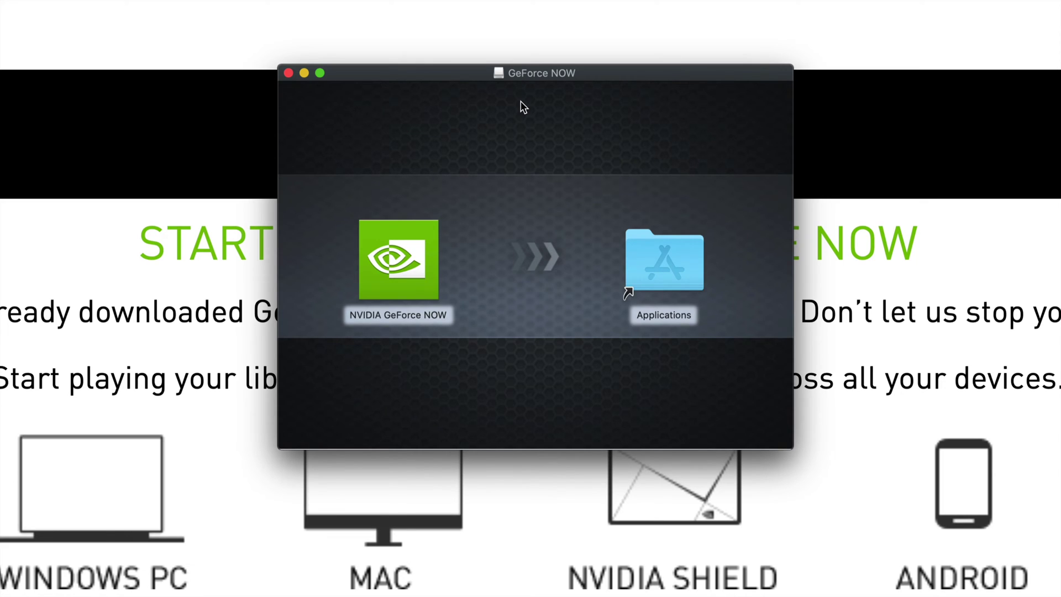
Step: Drag the NVIDIA GeForce NOW icon onto the Applications folder alias
drag(419, 248, 672, 242)
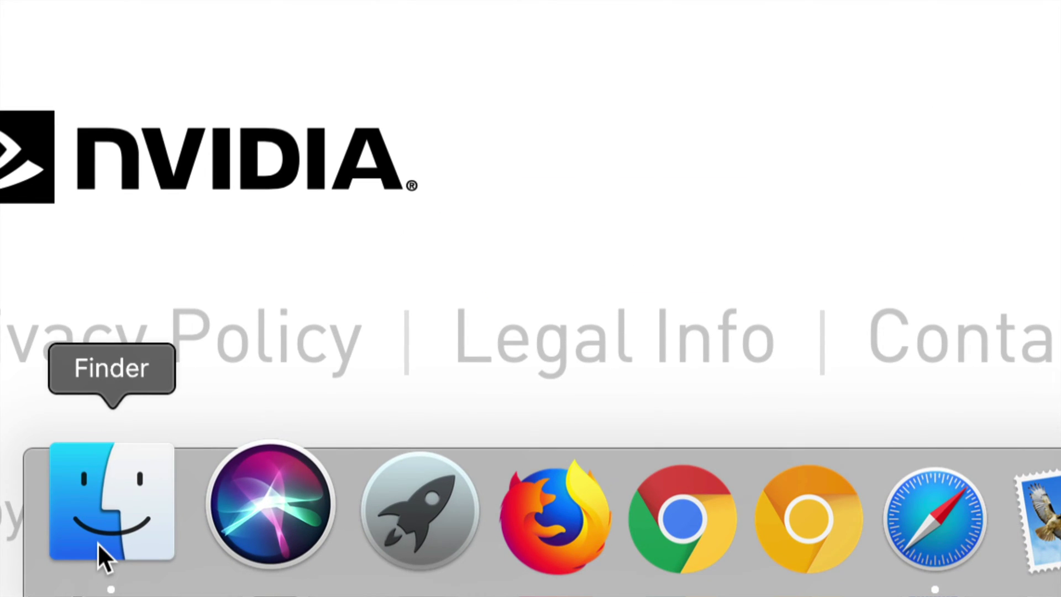
Step: Launch NVIDIA GeForce NOW from Finder's Applications folder and confirm the security prompt
click(97, 542)
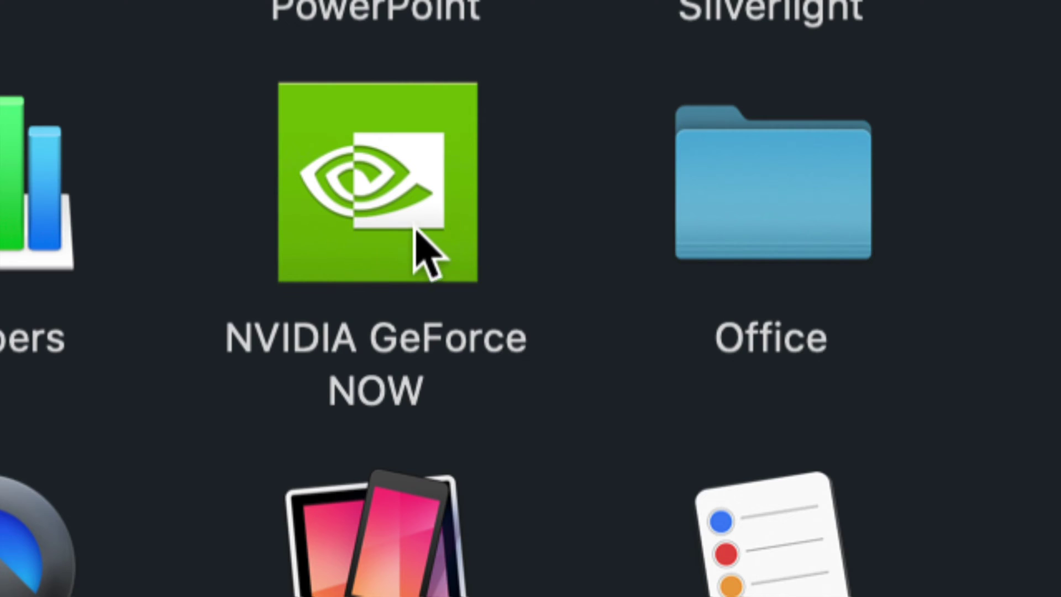
click(406, 230)
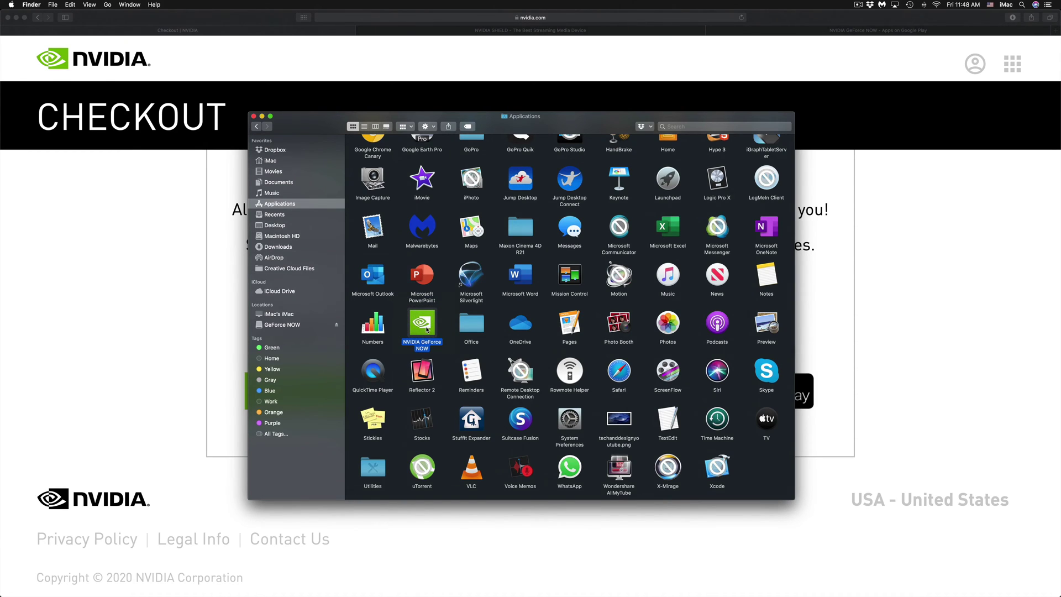
double_click(427, 330)
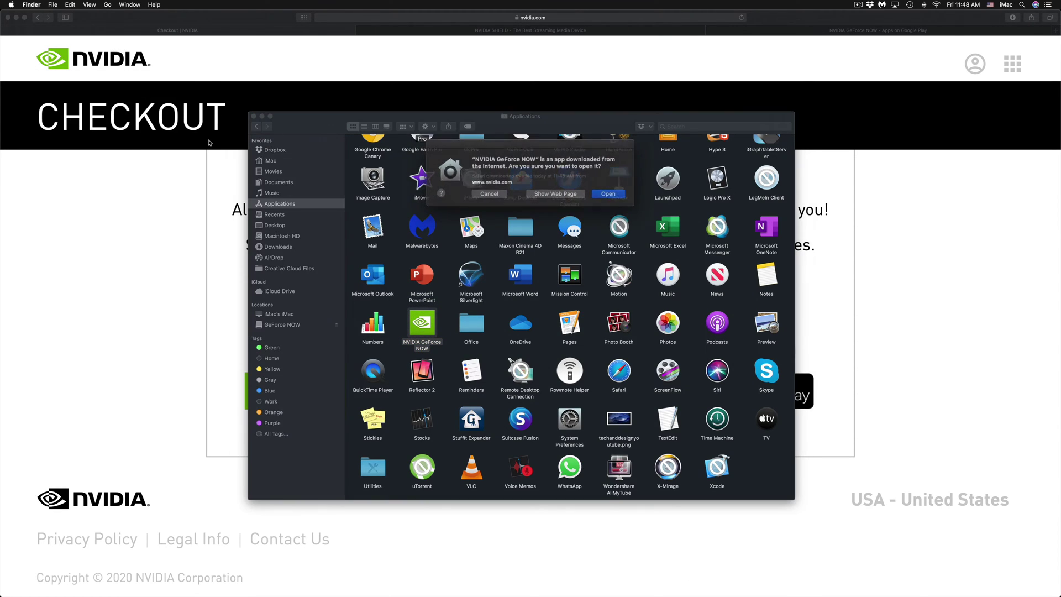
click(611, 194)
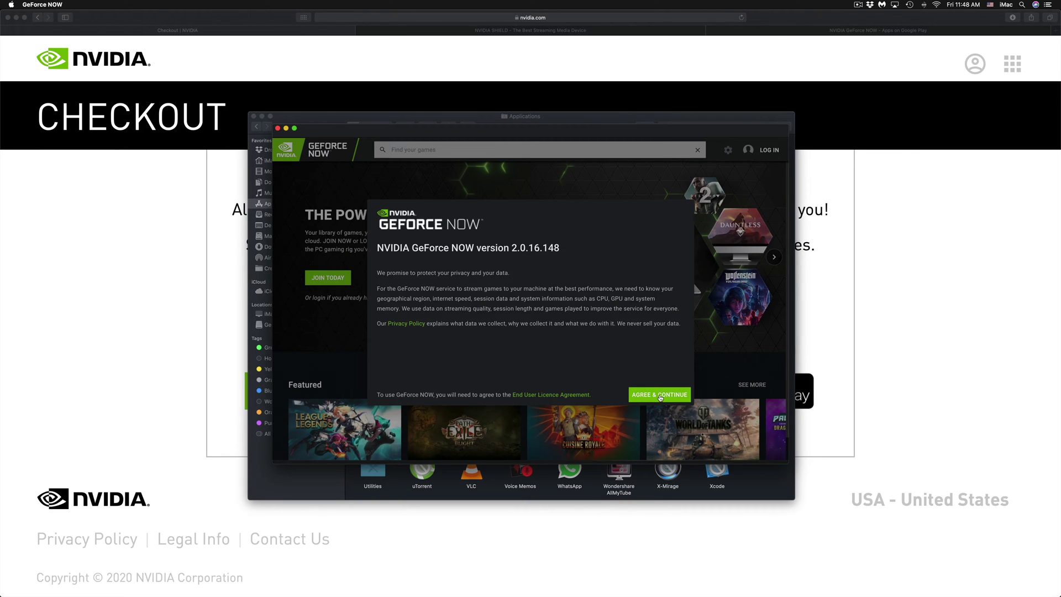
Step: Agree to the privacy terms, close Applications and the release highlights, and maximize the window
click(659, 395)
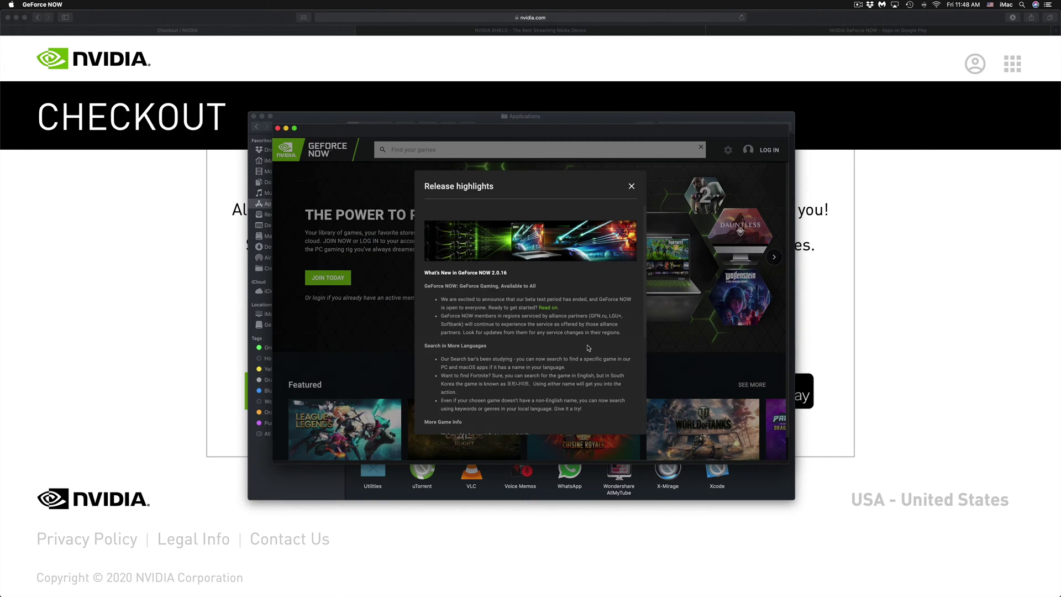
key(super+q)
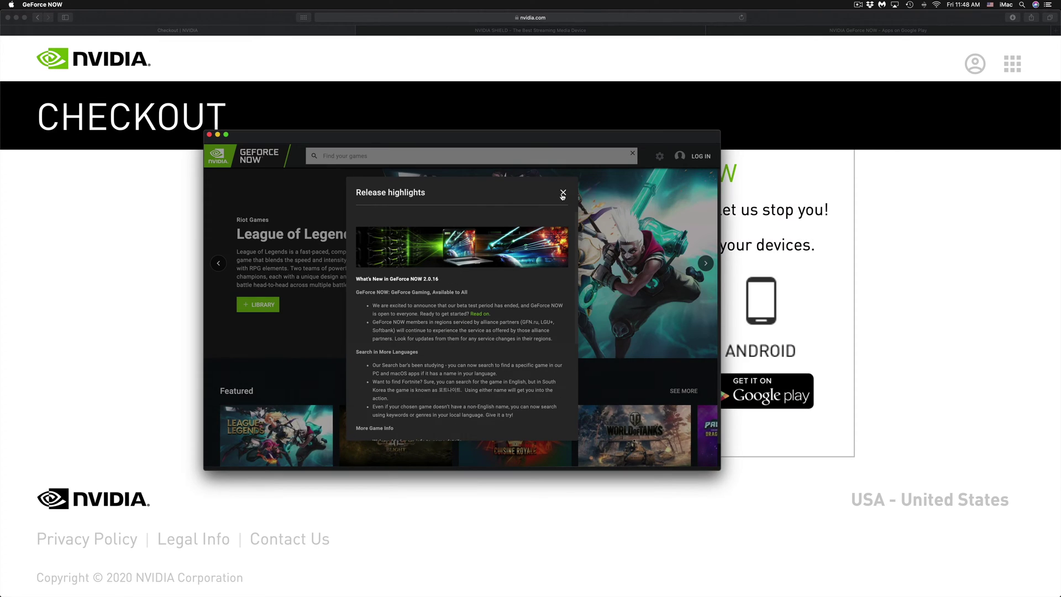
scroll(535, 262, down, 5)
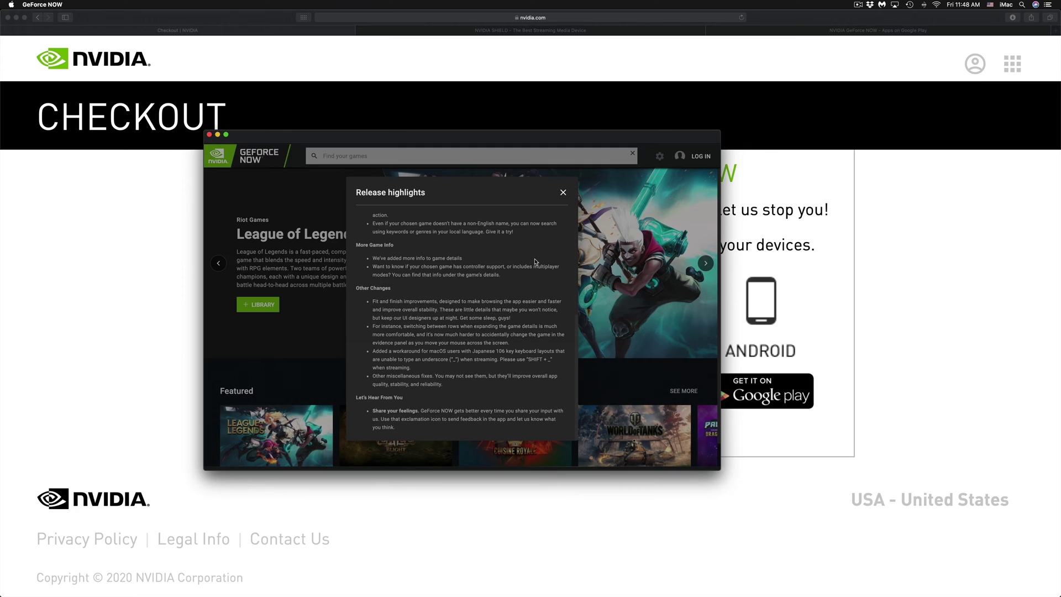
click(564, 193)
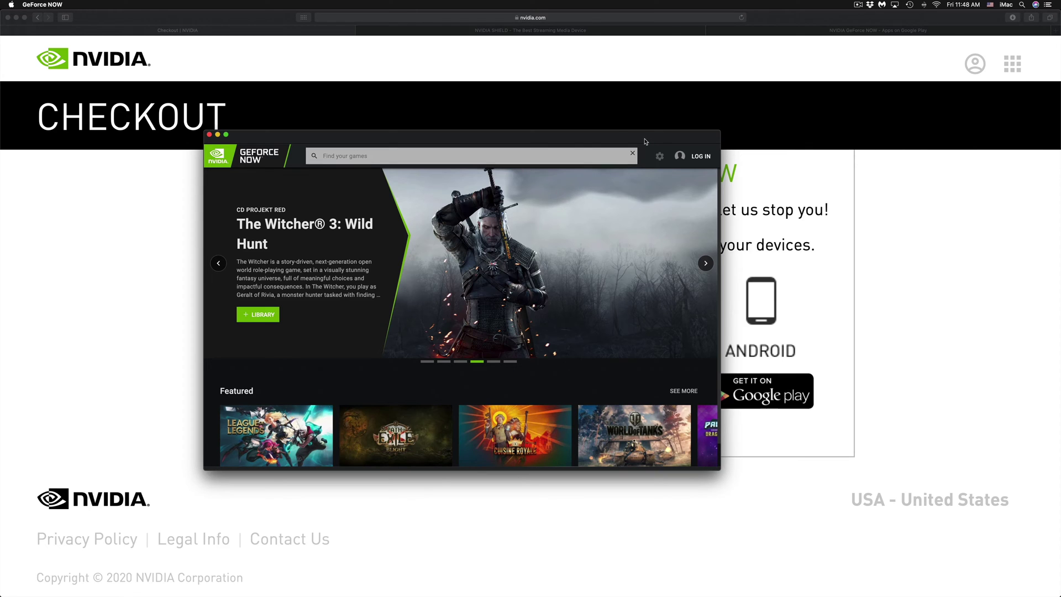
double_click(482, 135)
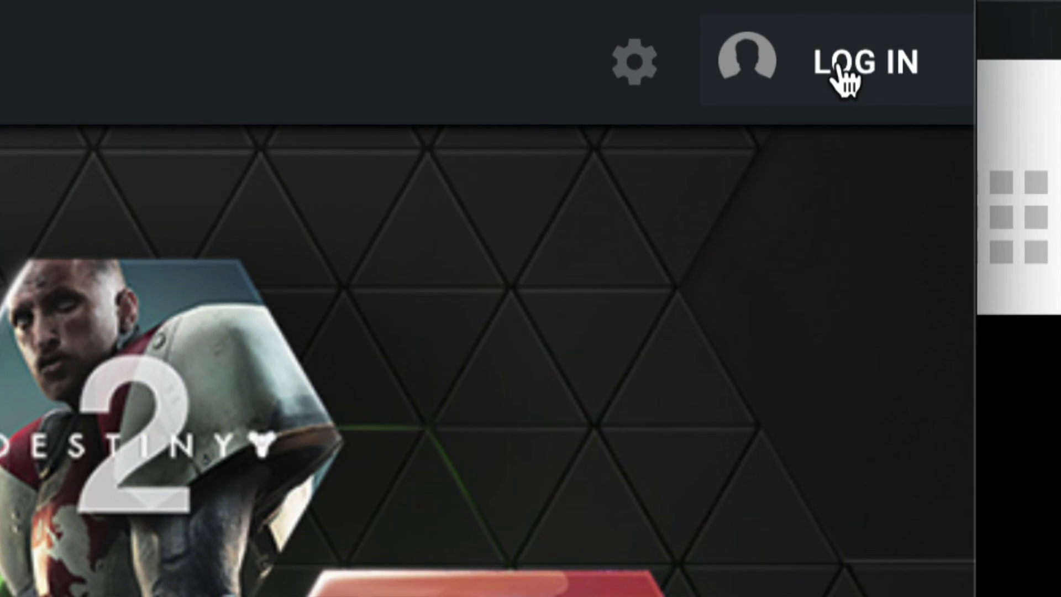
Step: Open the LOG IN form and enter the account e-mail address, moving on to the password
click(838, 62)
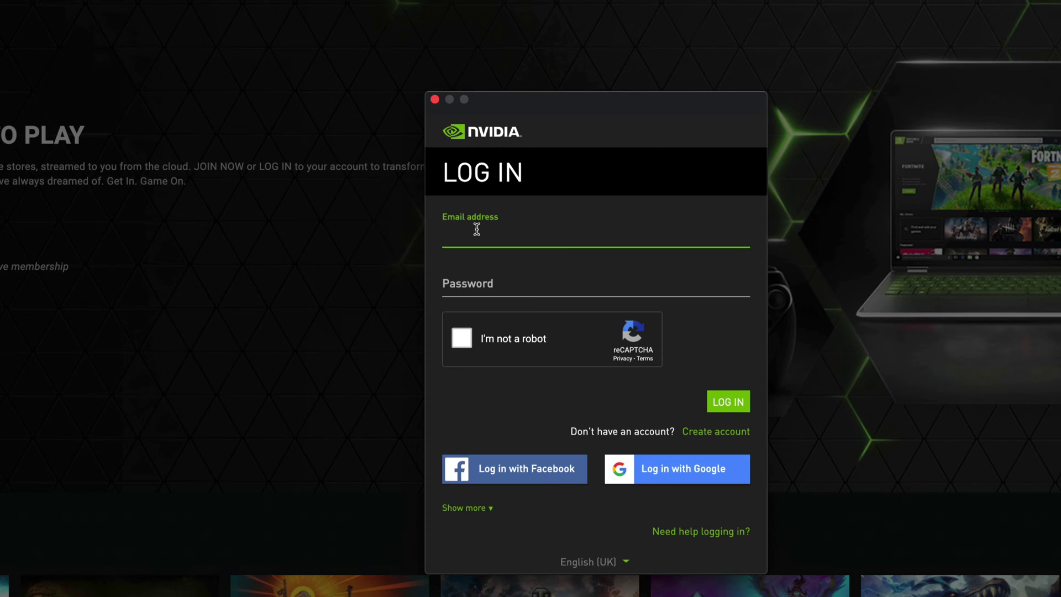
click(497, 280)
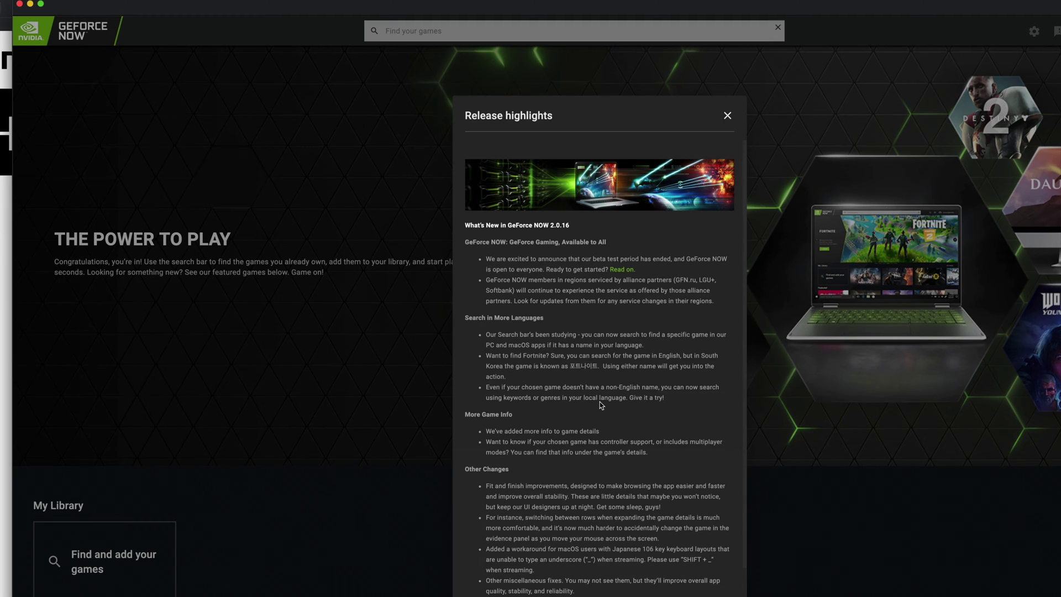
Step: Dismiss the Release highlights popup on the home page
scroll(601, 405, down, 2)
scroll(601, 405, up, 2)
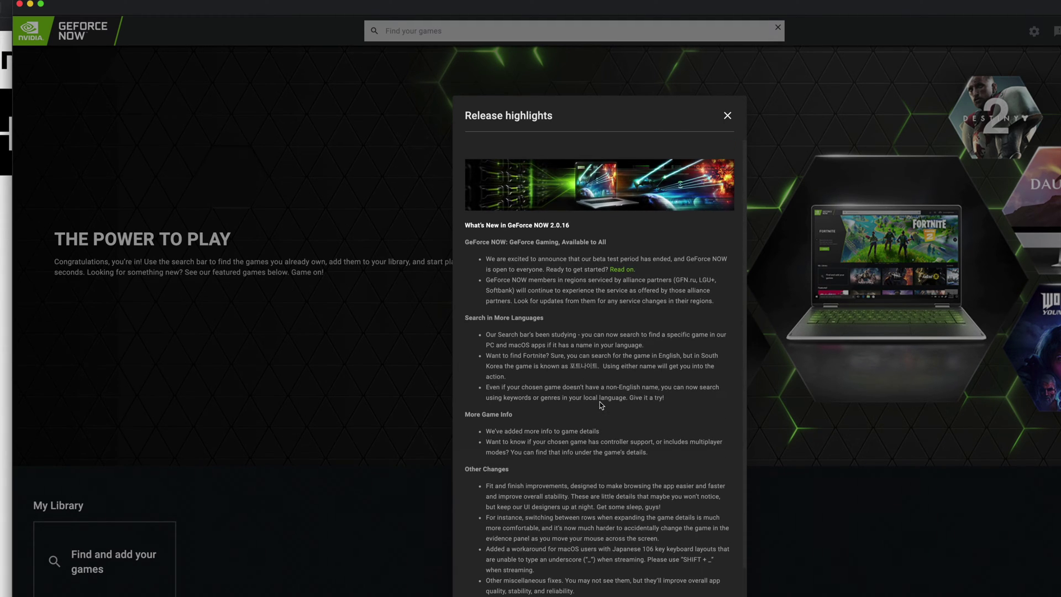
click(728, 117)
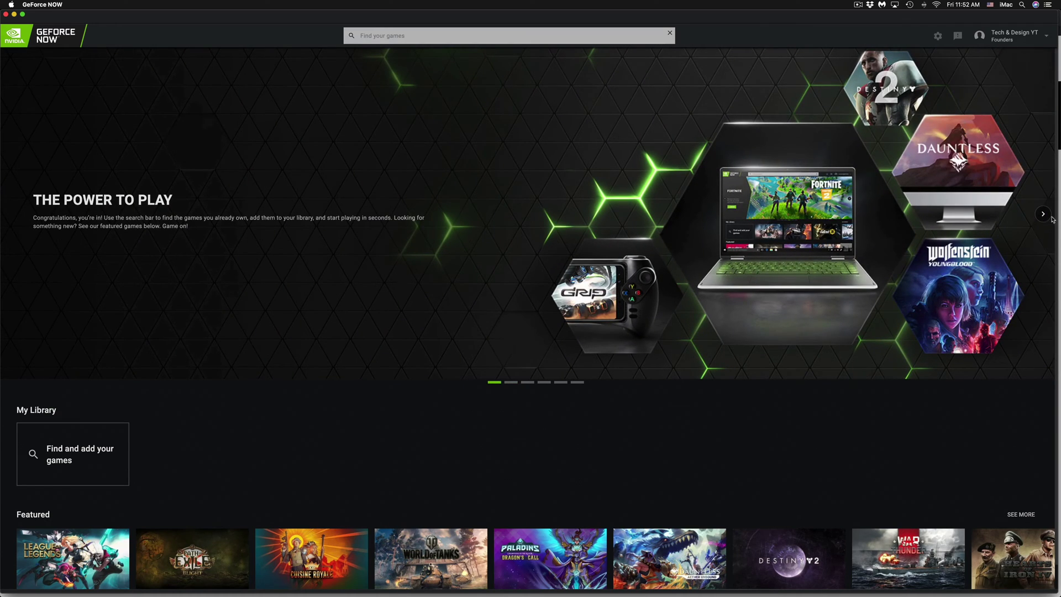
Step: Page the showcase carousel forward five games, then back three
click(1043, 215)
click(1043, 215)
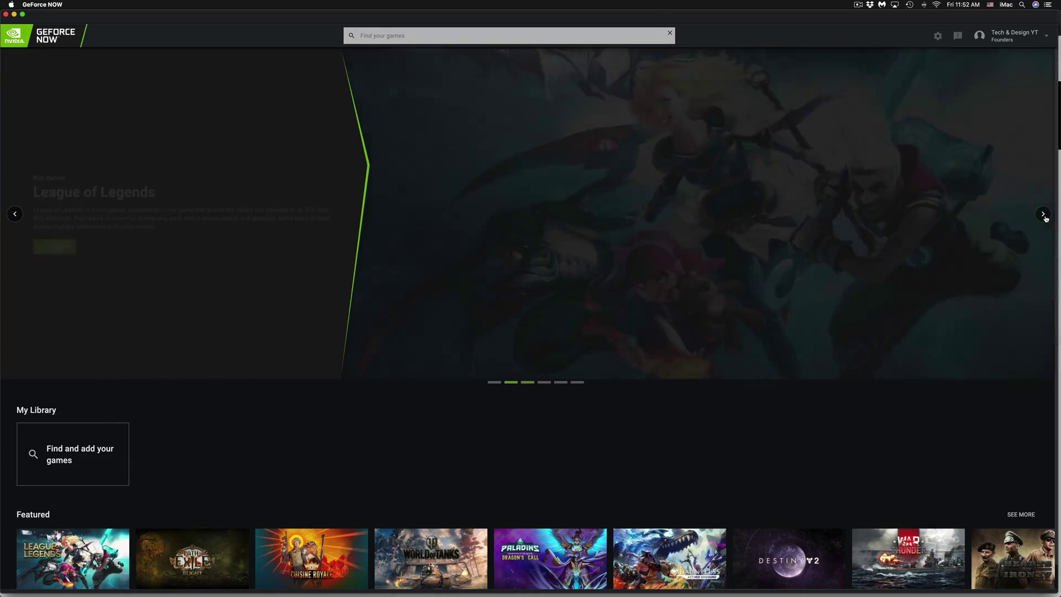
click(1044, 217)
click(1044, 217)
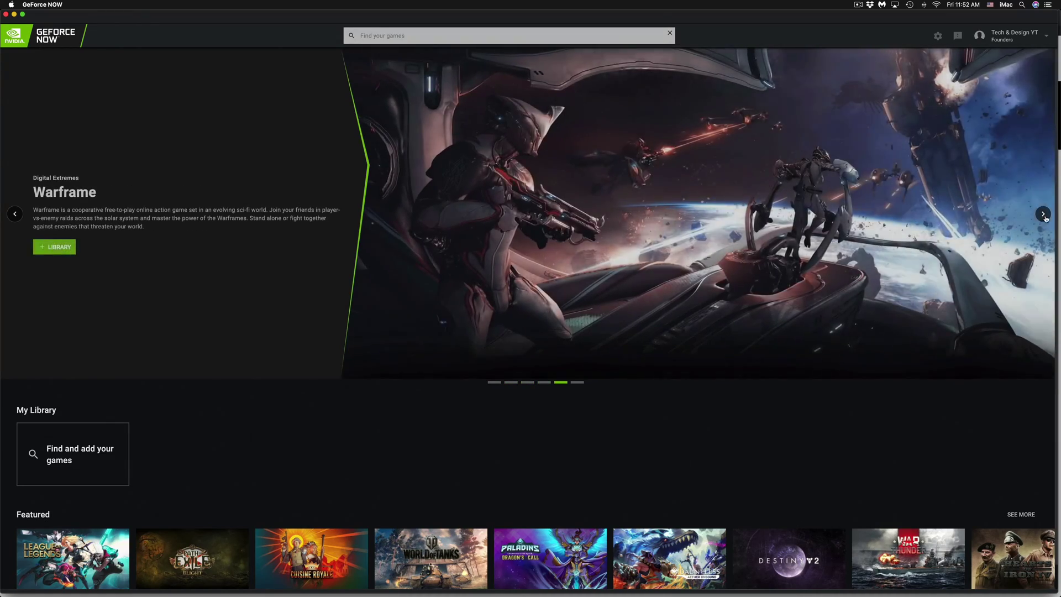
click(1044, 217)
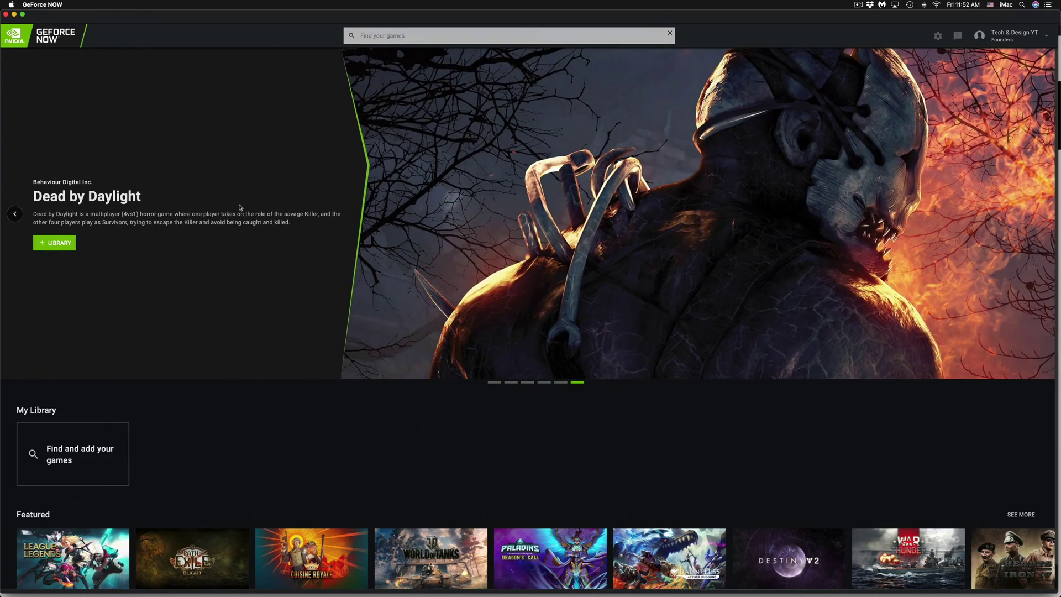
click(16, 214)
click(15, 214)
click(15, 213)
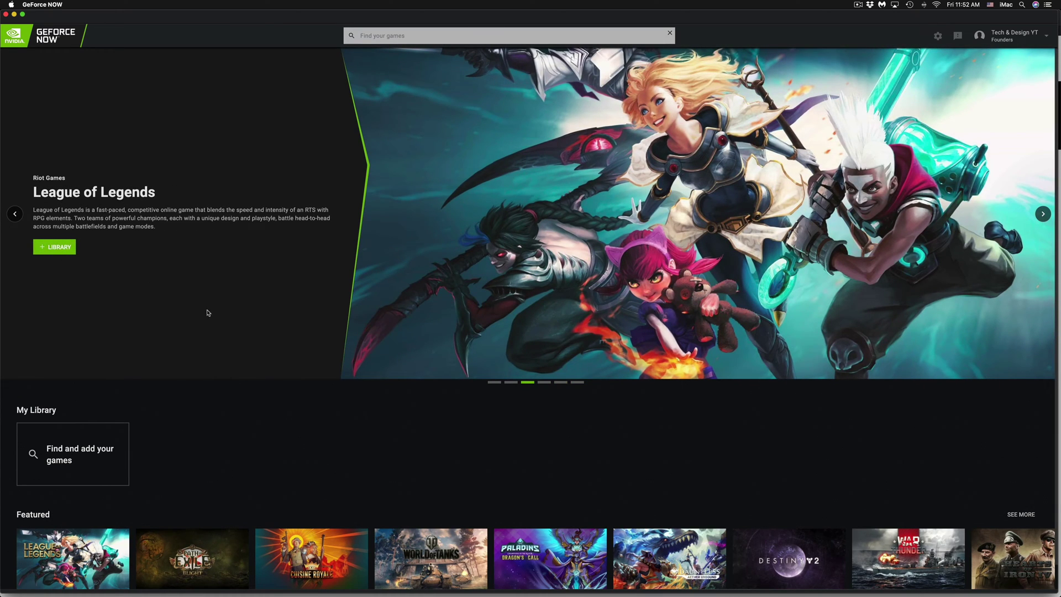
Step: Page through the next games in the Featured row
scroll(399, 458, down, 1)
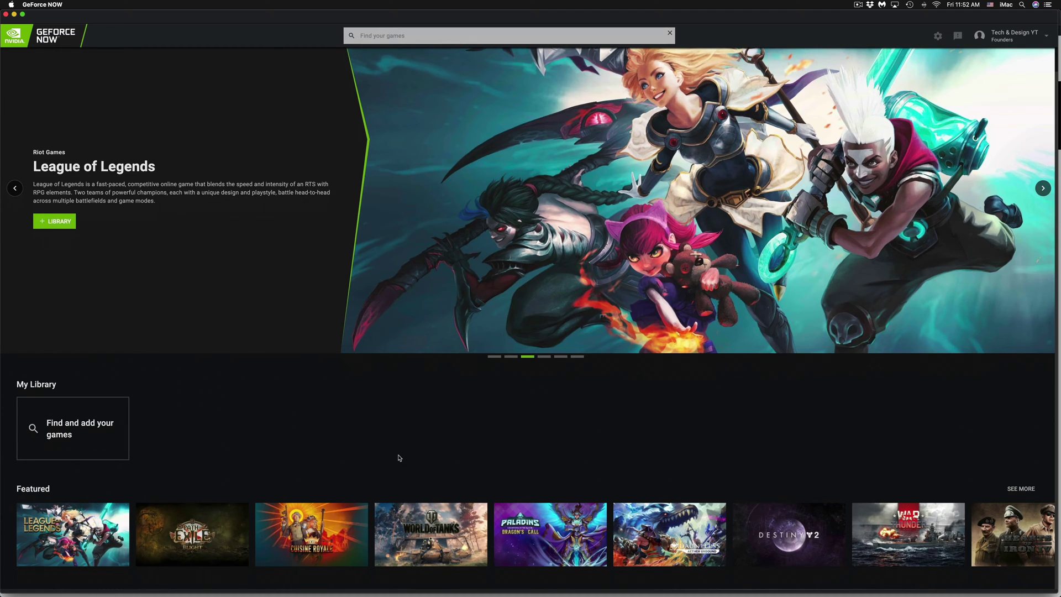
mouse_move(75, 541)
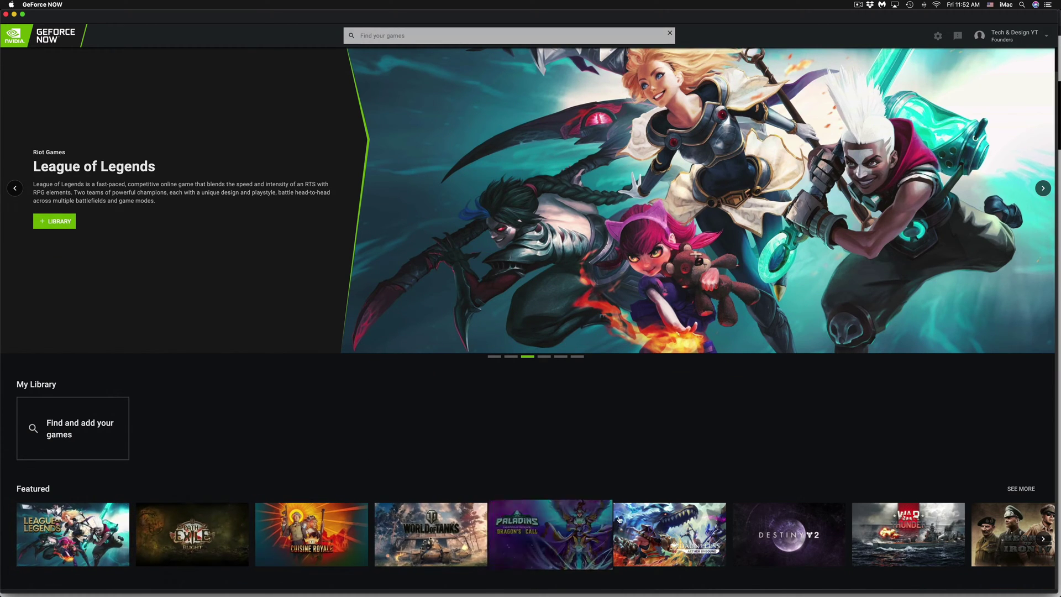
click(1044, 541)
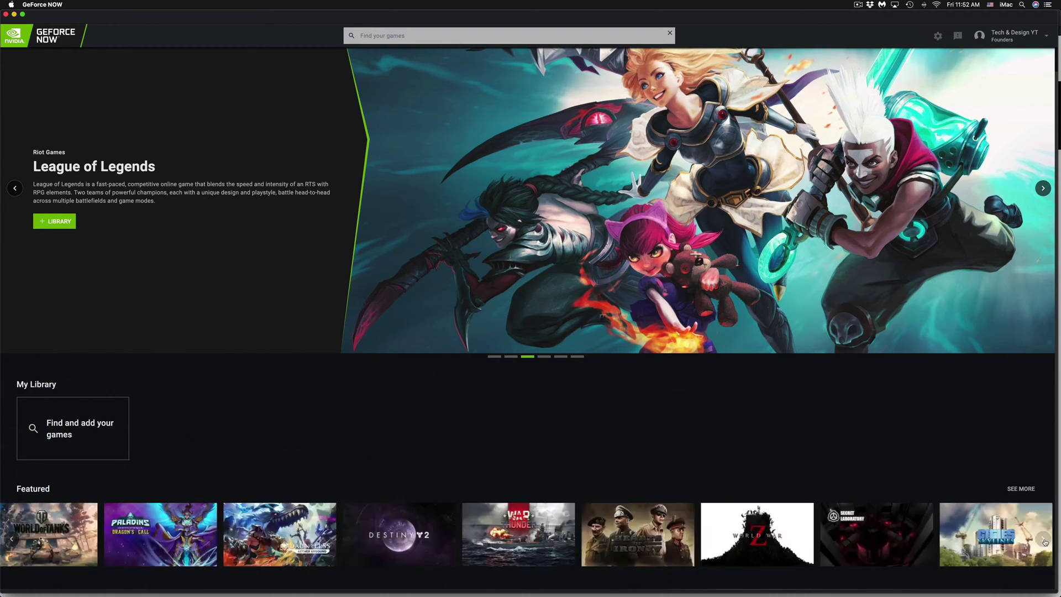
mouse_move(51, 555)
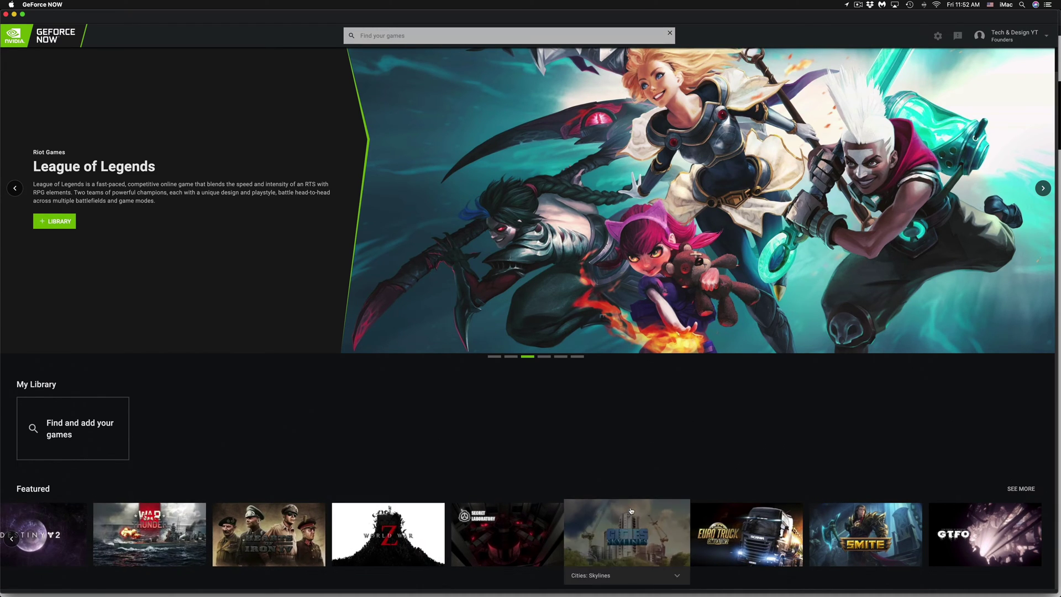
mouse_move(1027, 541)
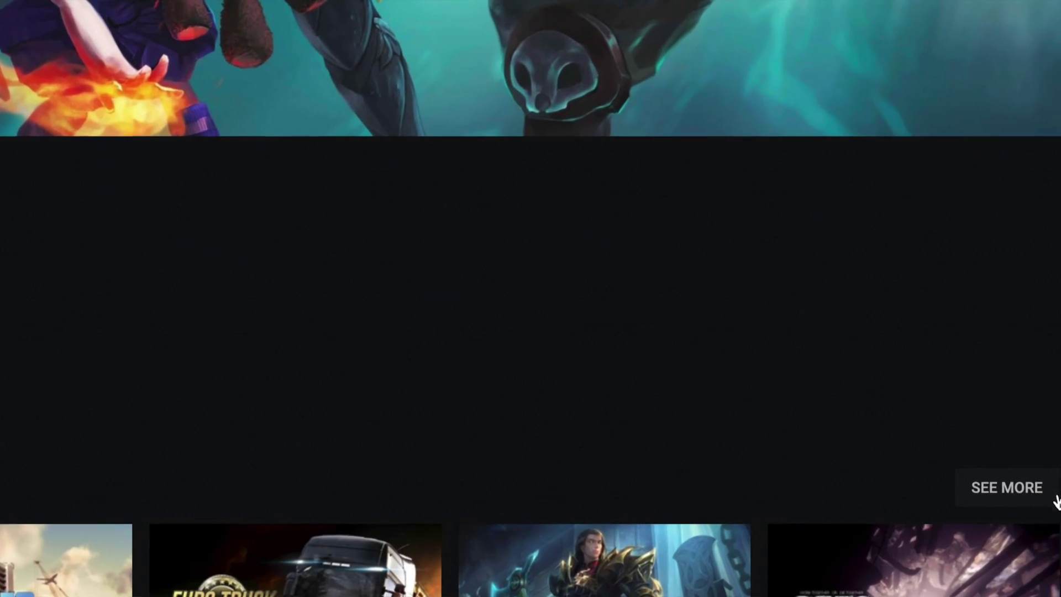
Step: Open the full Featured games grid and scroll back up to League of Legends
click(1026, 500)
mouse_move(839, 427)
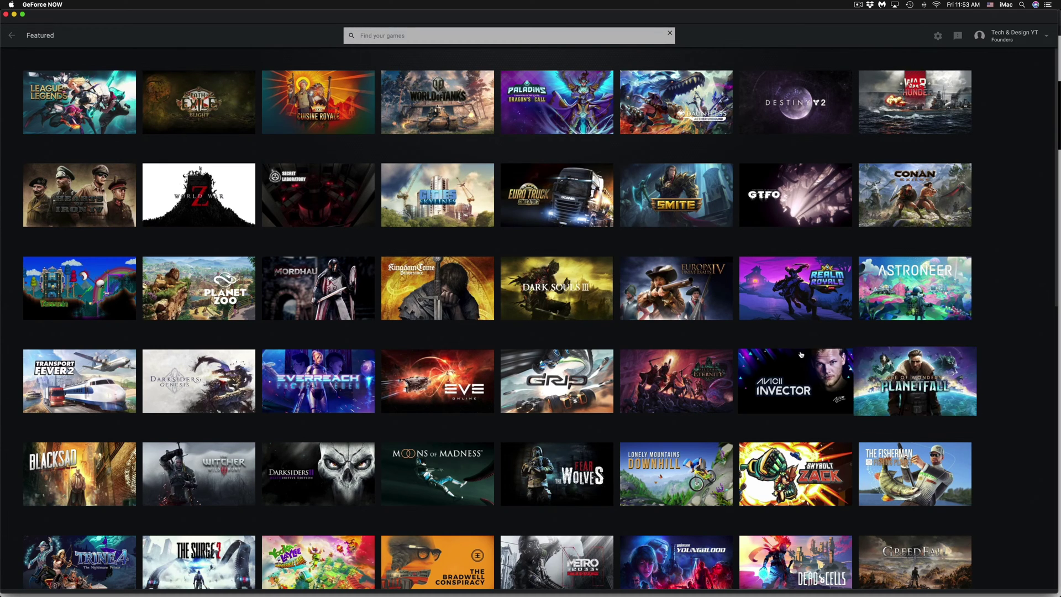
scroll(767, 365, down, 5)
scroll(767, 365, down, 8)
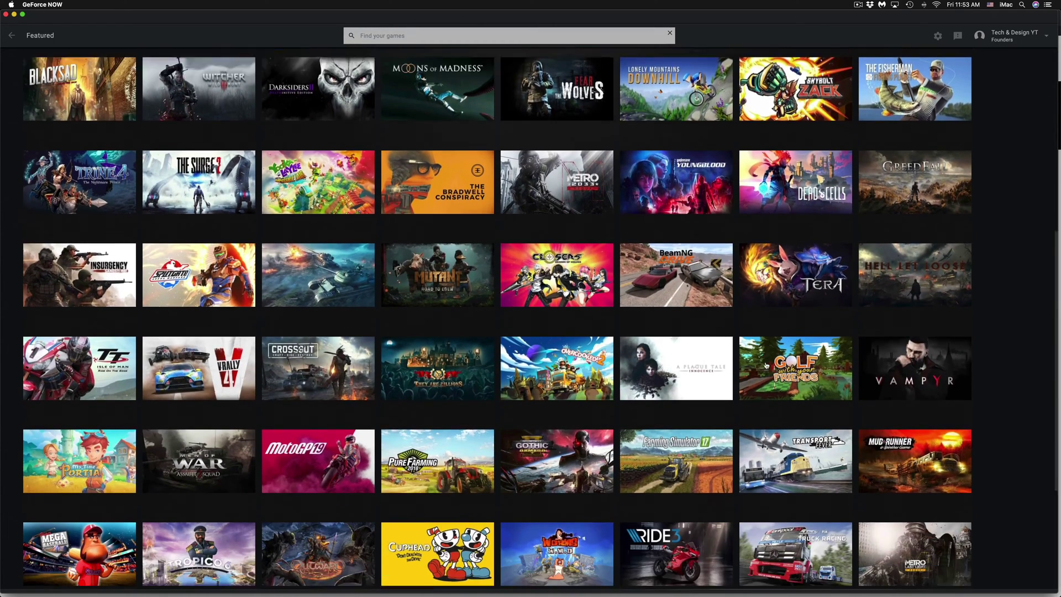
scroll(767, 365, up, 2)
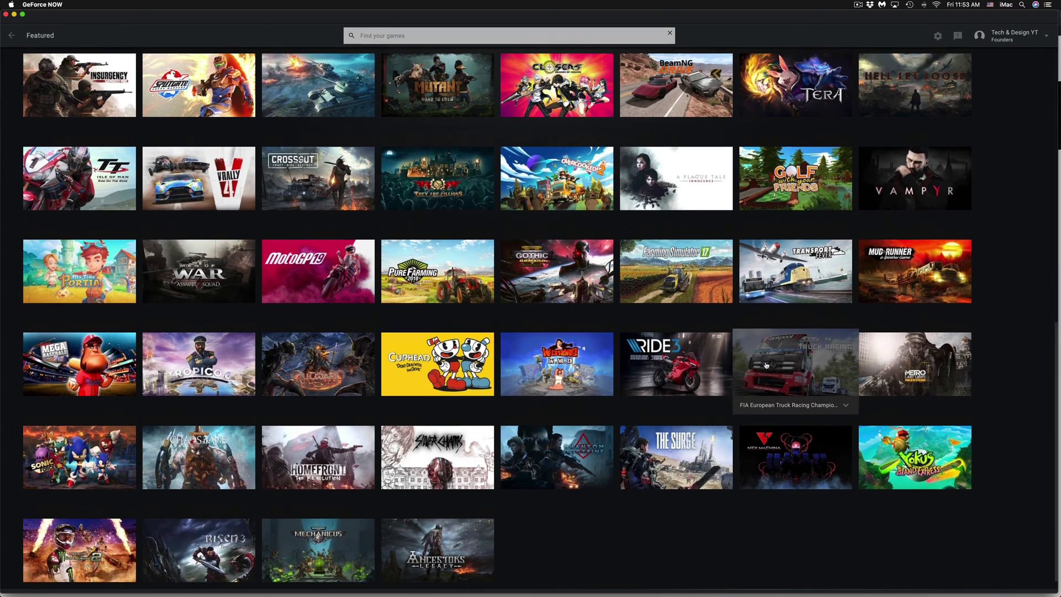
scroll(993, 368, down, 2)
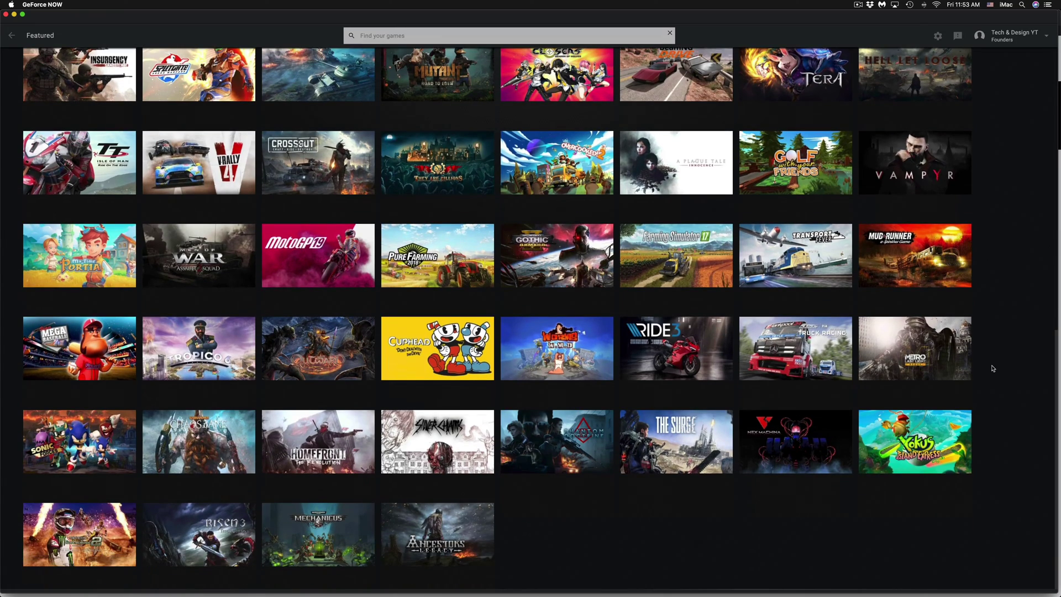
scroll(993, 368, up, 16)
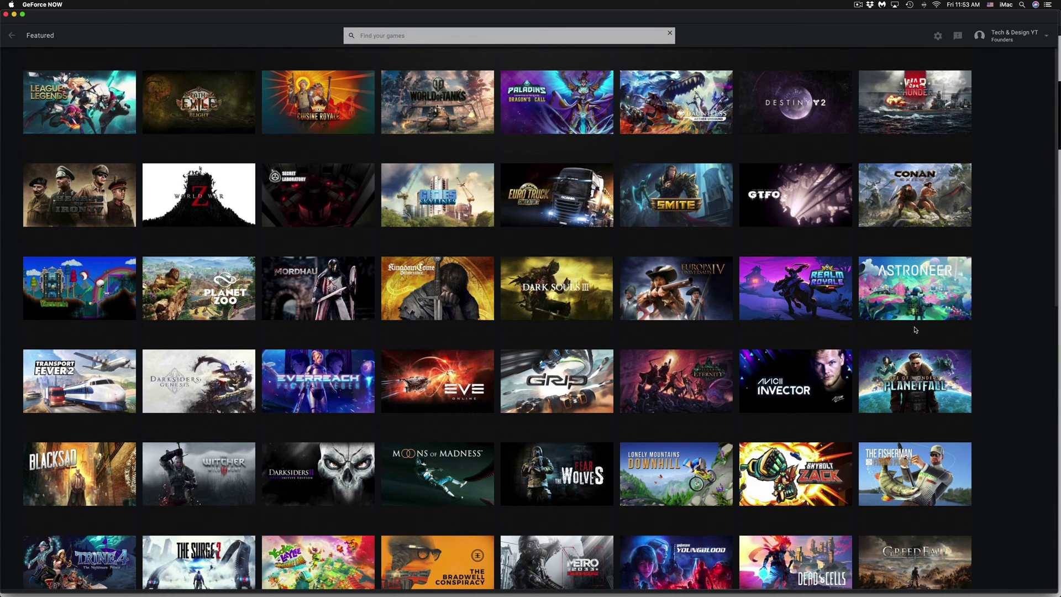
mouse_move(602, 105)
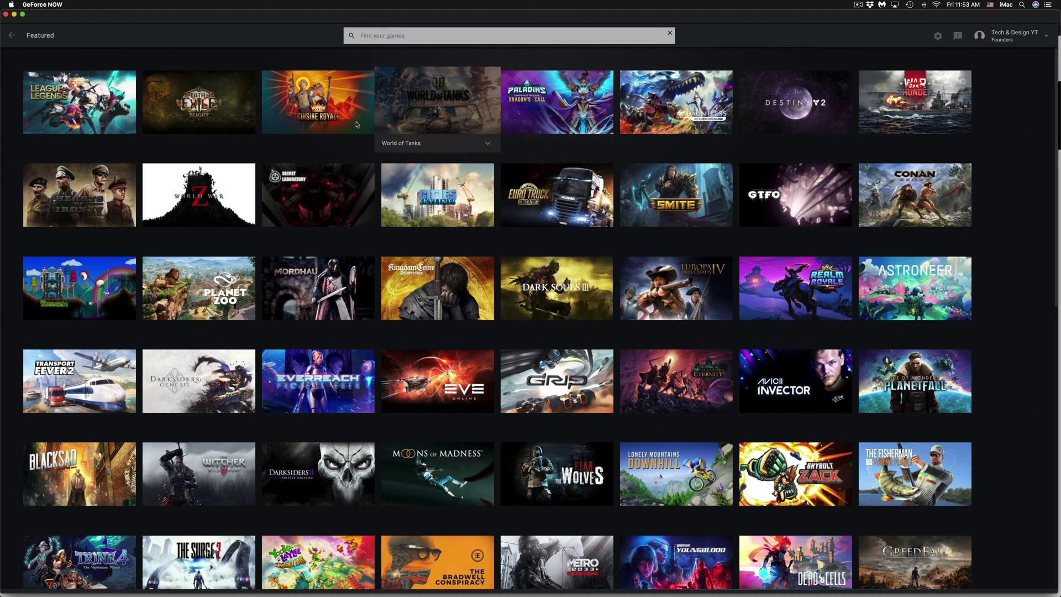
mouse_move(685, 129)
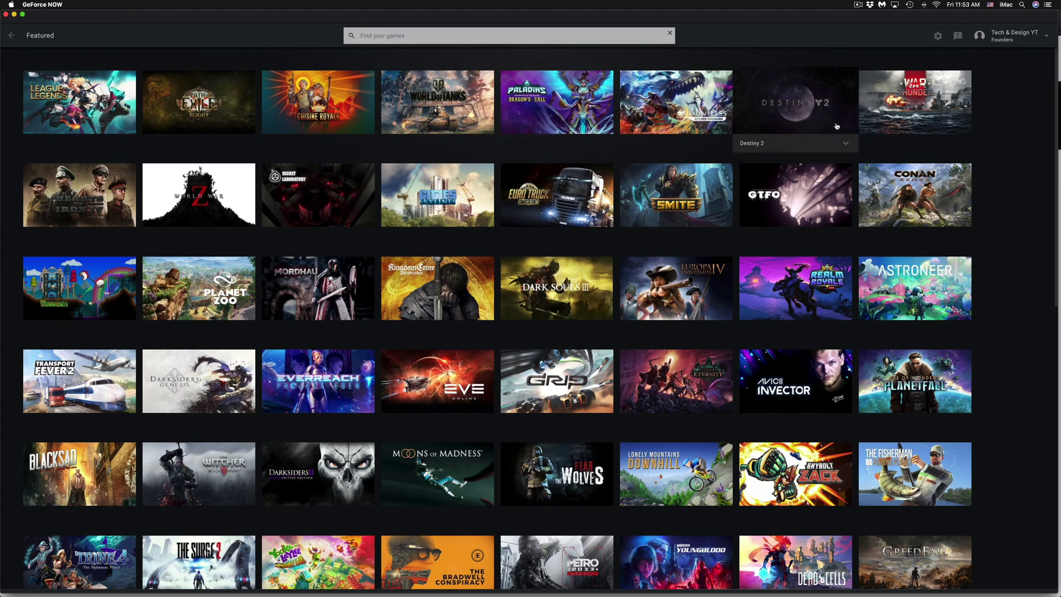
mouse_move(209, 87)
mouse_move(103, 100)
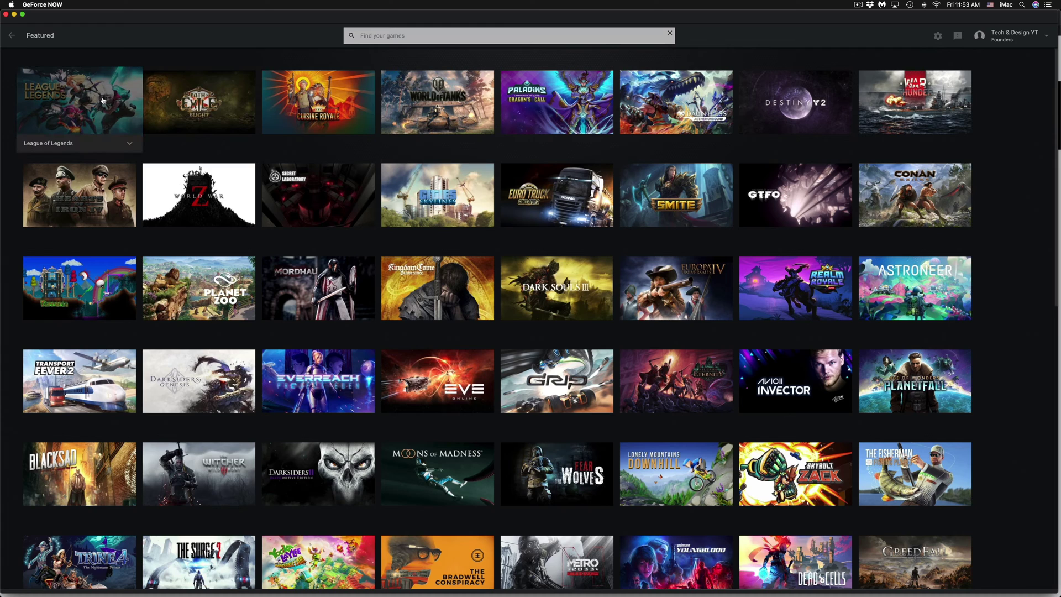
Step: Expand and close the League of Legends details, then return to the home page
click(129, 145)
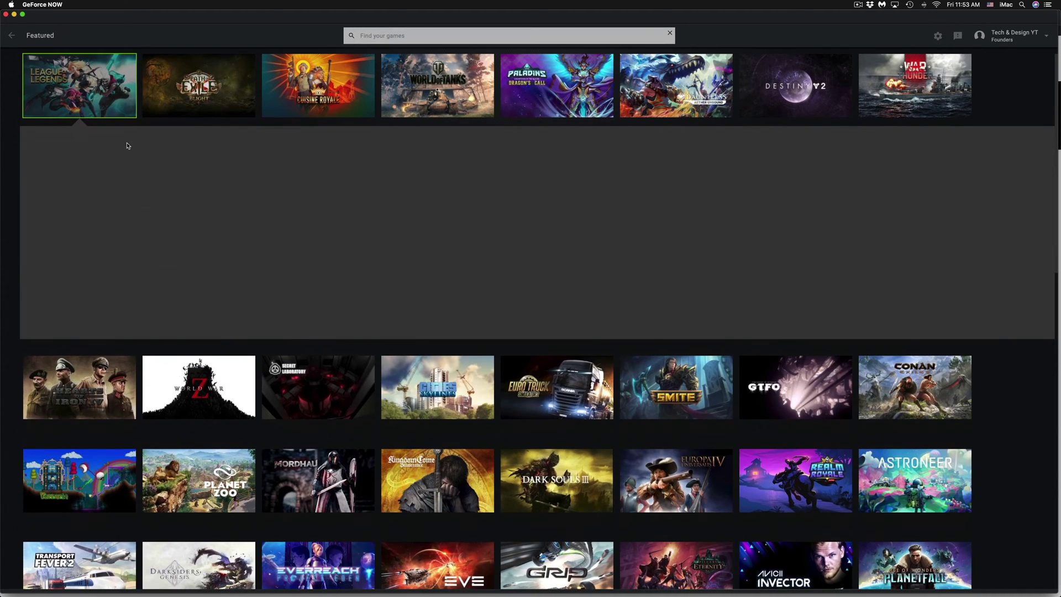
click(52, 163)
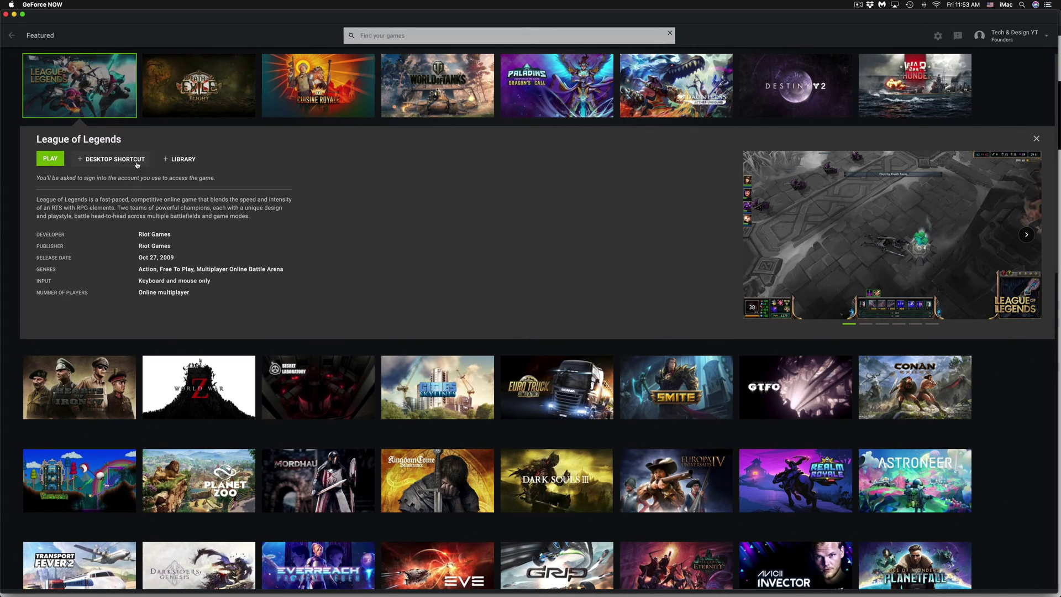
click(183, 159)
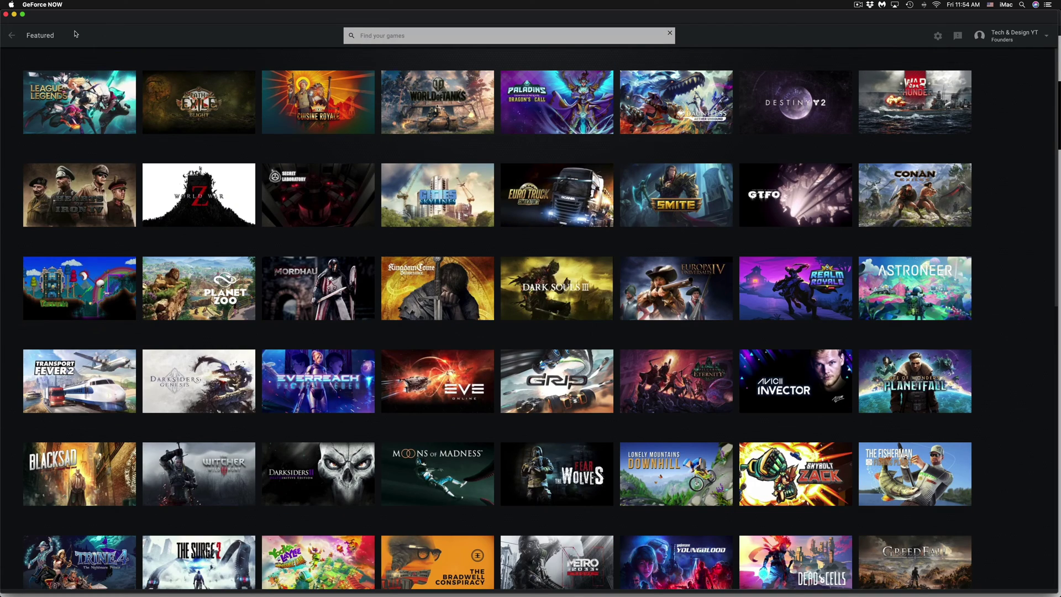
click(13, 36)
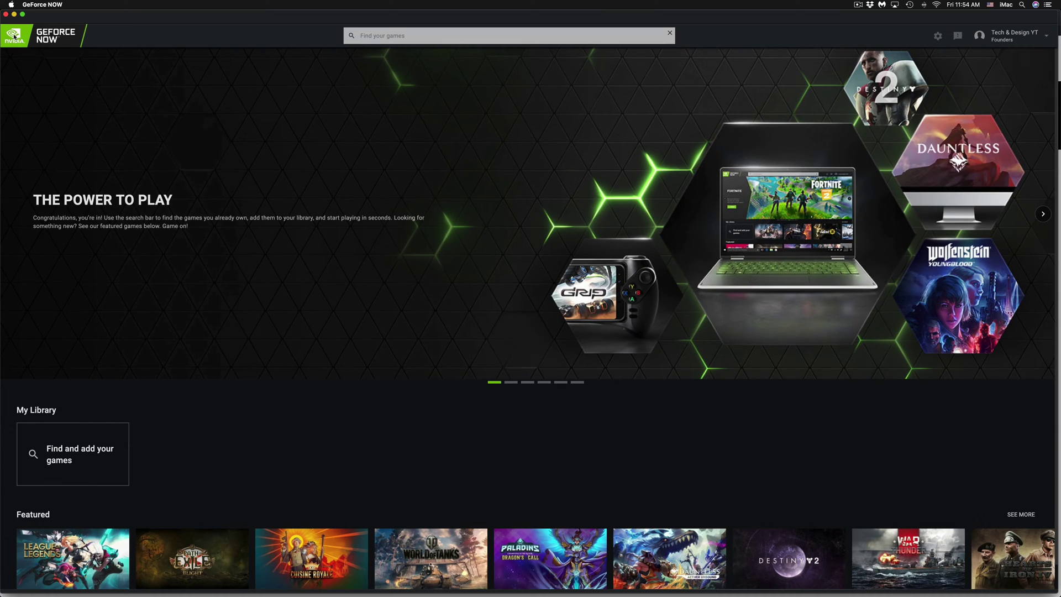
Step: Dismiss the 'Find your games' tip with GOT IT and advance the banner to Fortnite
click(44, 456)
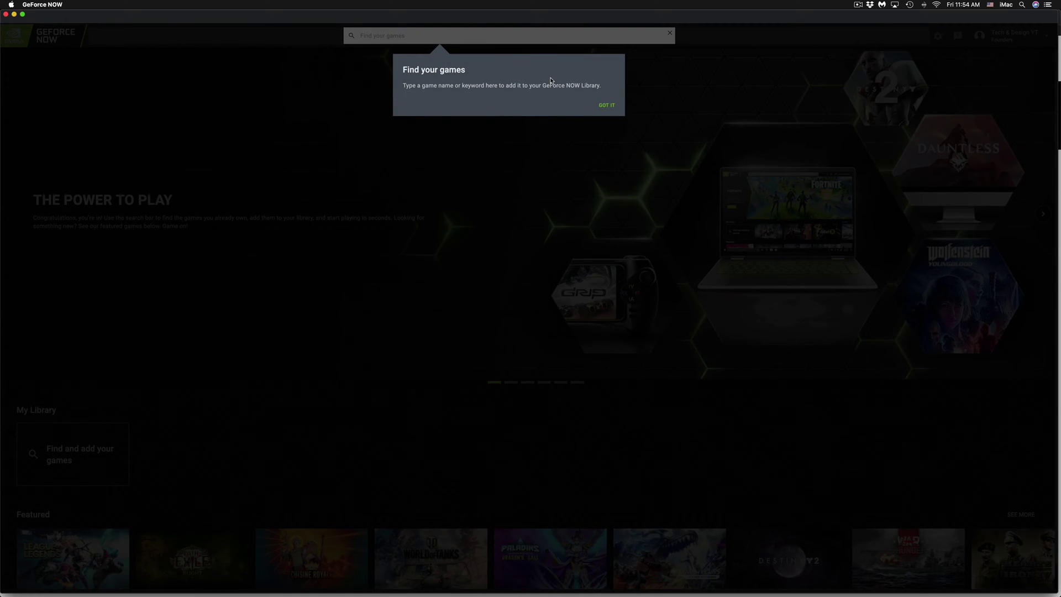
click(670, 36)
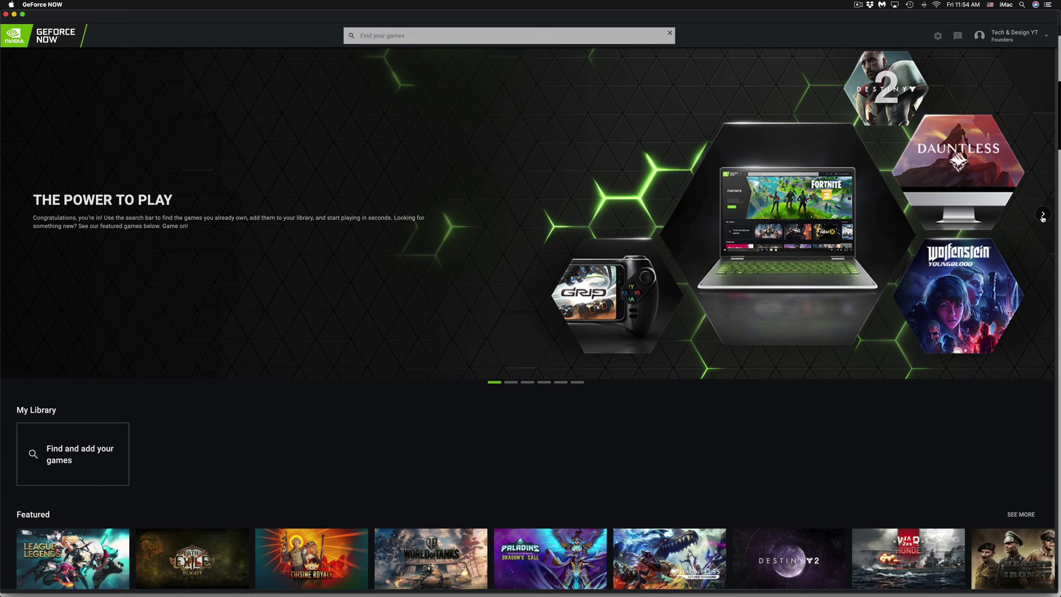
click(1043, 215)
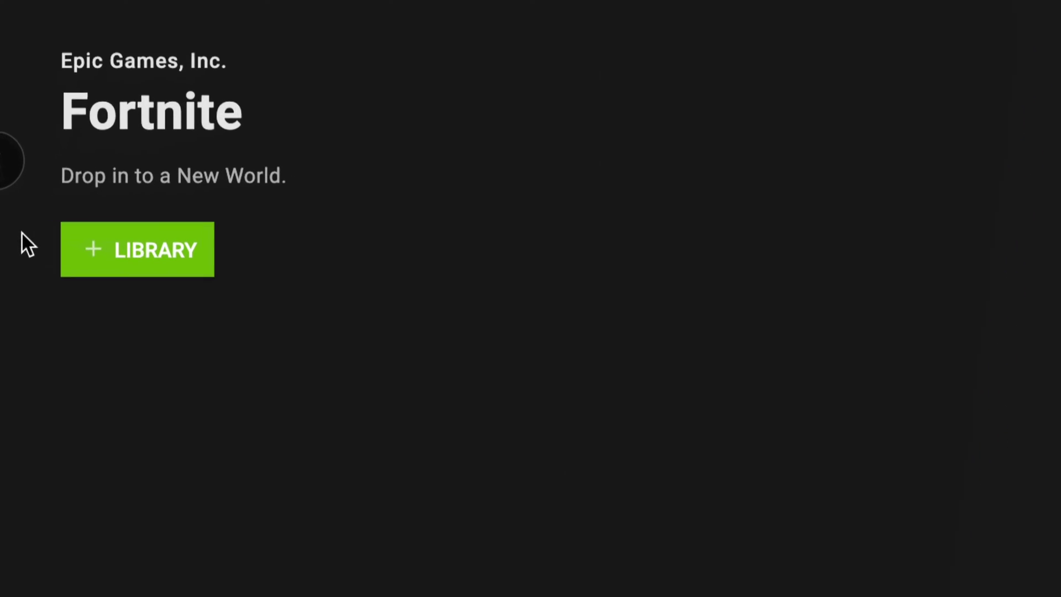
Step: Add Fortnite via + LIBRARY and CONTINUE, then advance the banner to League of Legends
click(98, 256)
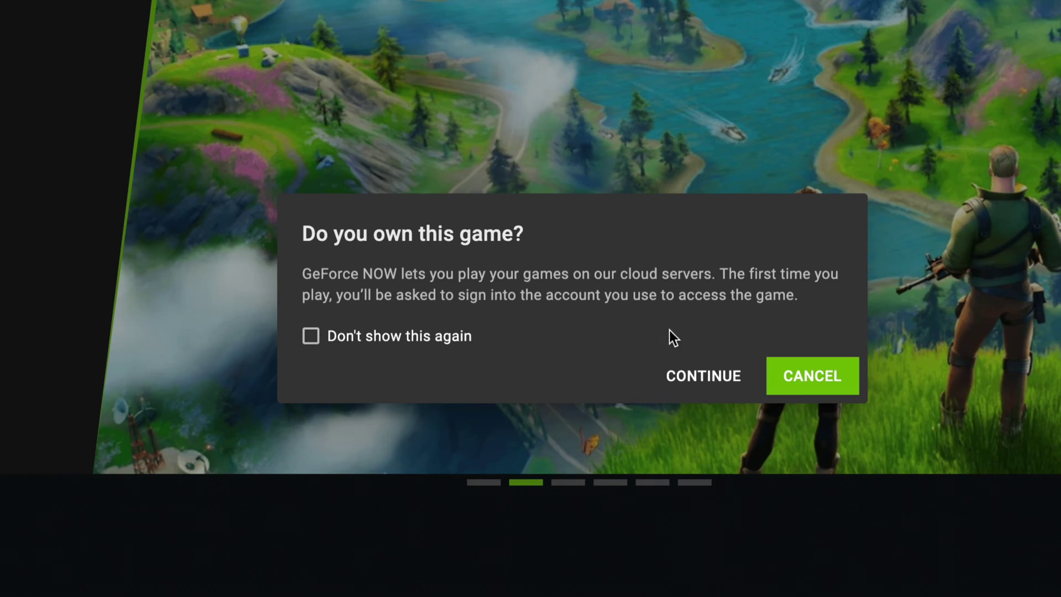
click(713, 382)
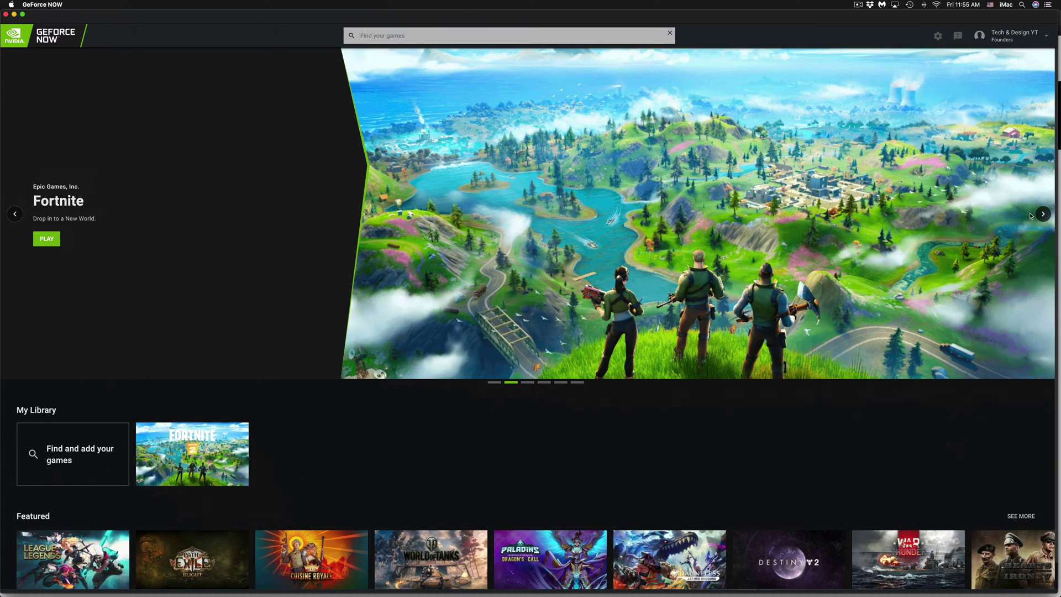
click(1043, 214)
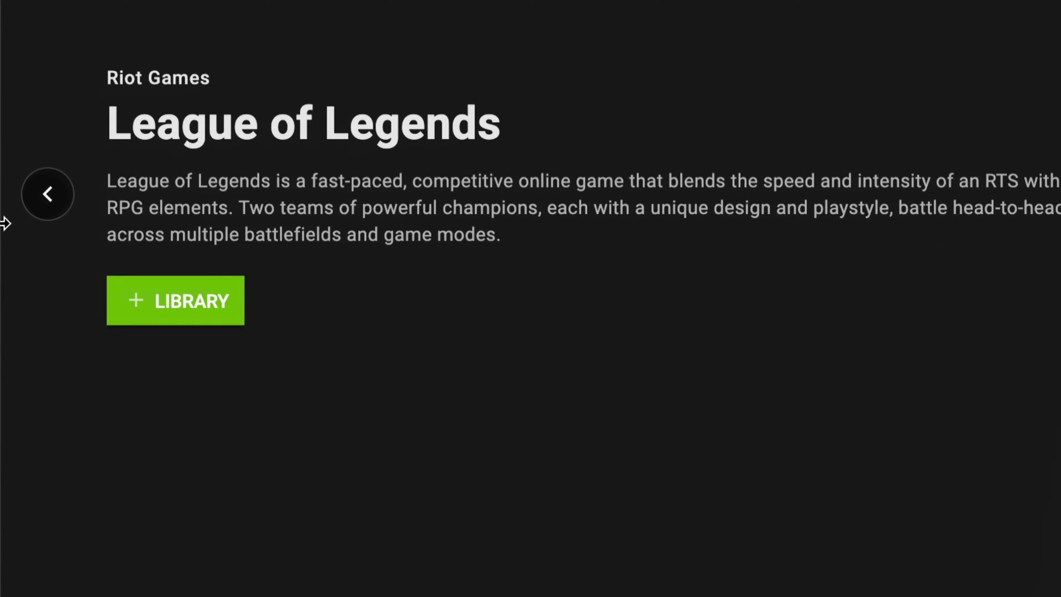
Step: Add League of Legends via + LIBRARY and CONTINUE, then advance the banner to The Witcher 3
click(159, 310)
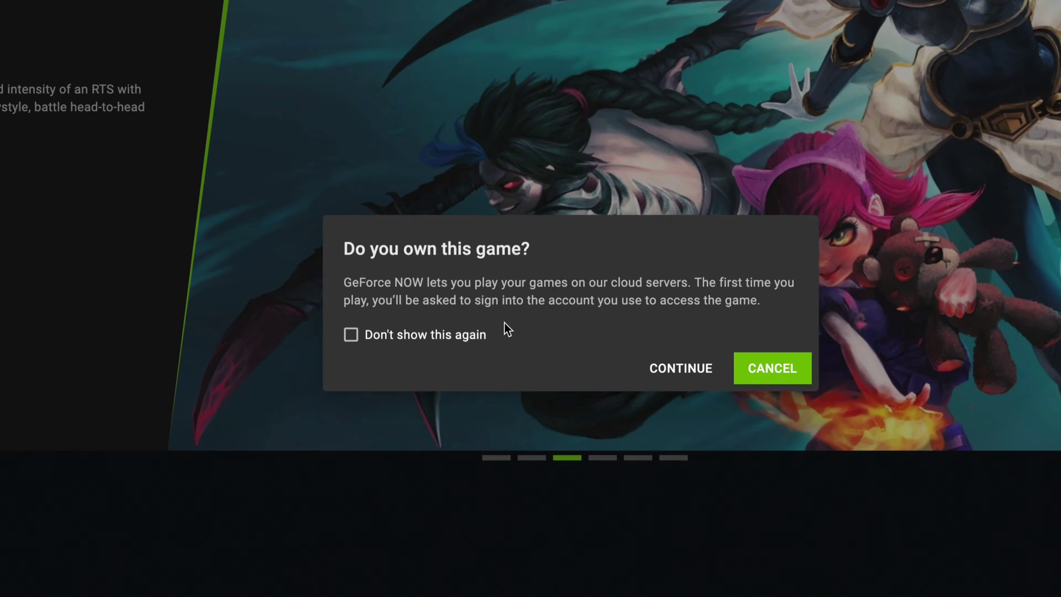
click(695, 366)
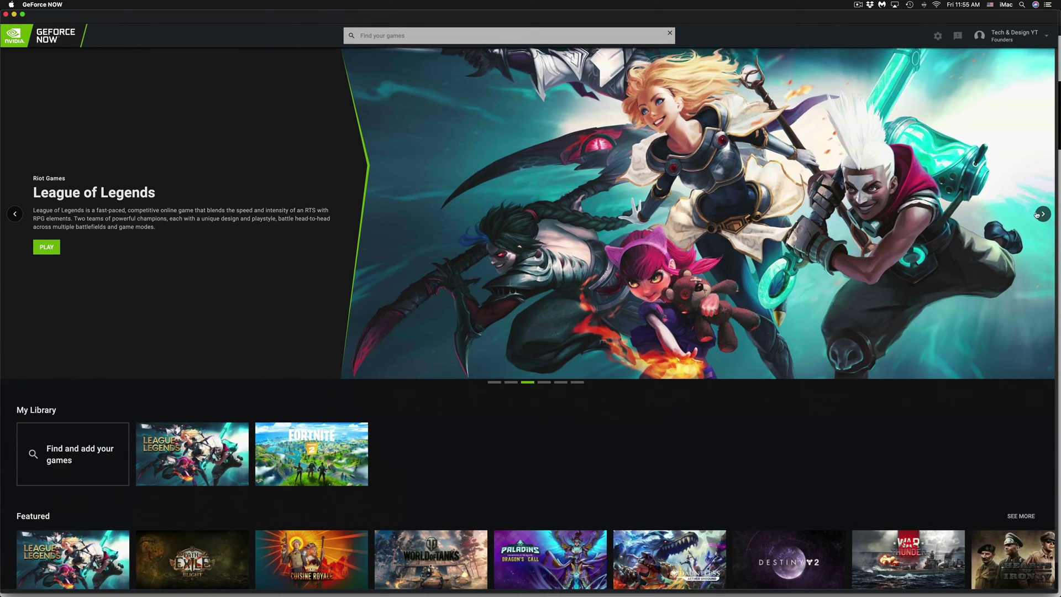
click(1043, 215)
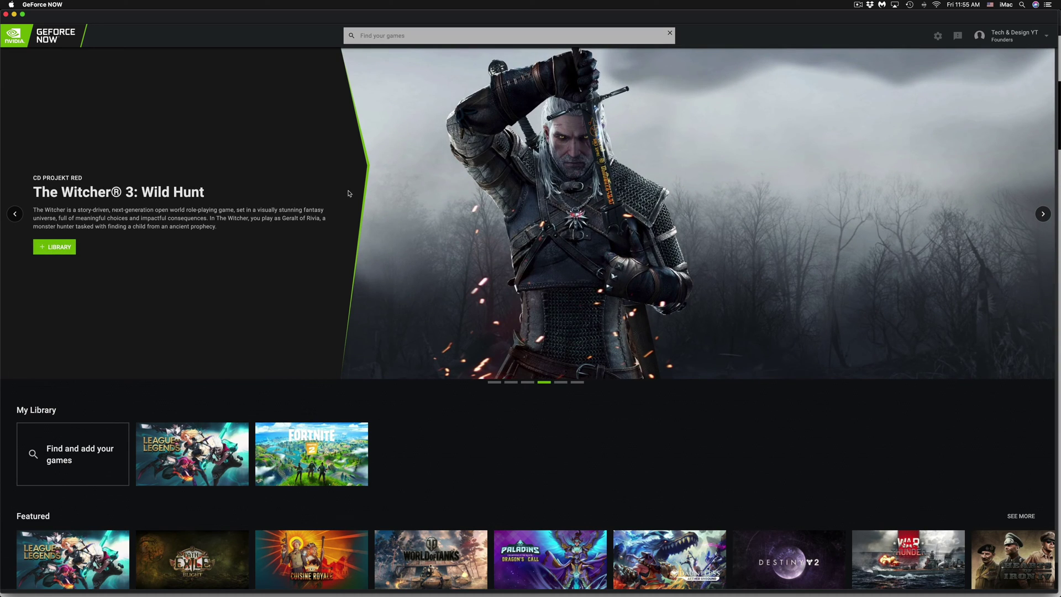
Step: Add The Witcher 3: Wild Hunt with + LIBRARY and confirm ownership with CONTINUE
click(44, 249)
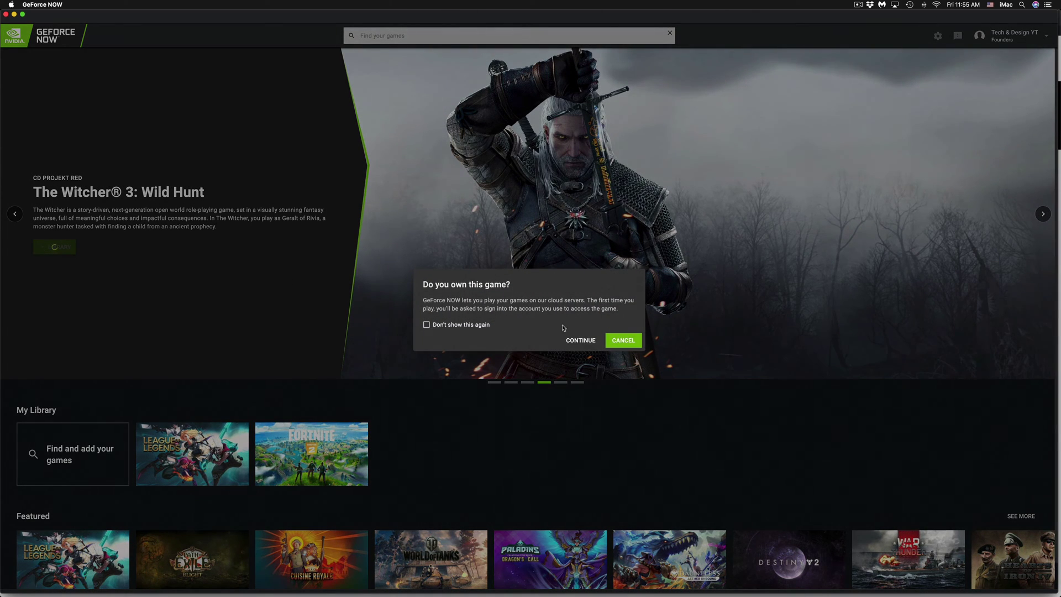
click(580, 341)
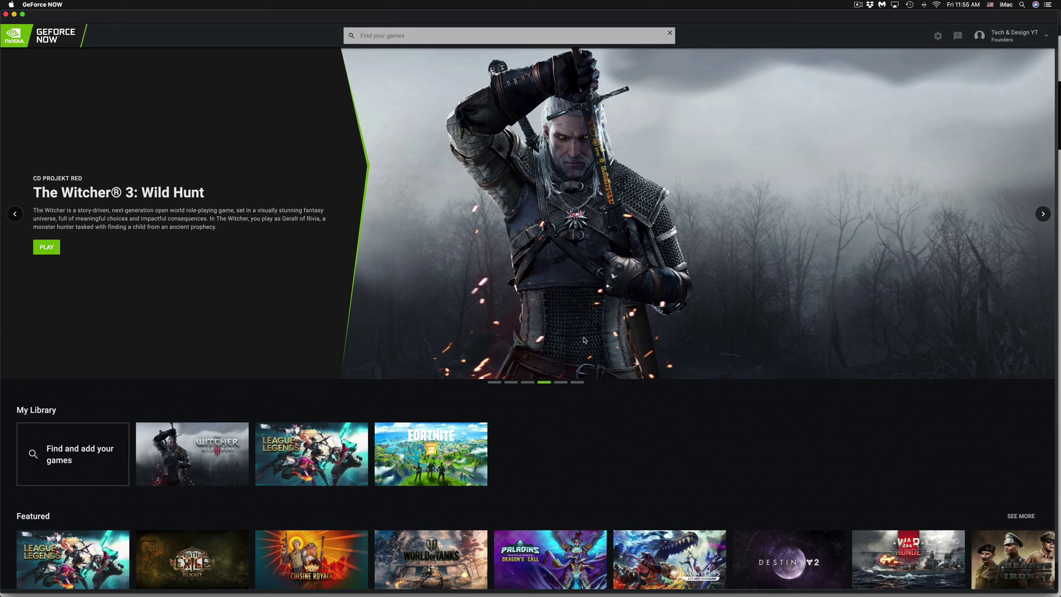